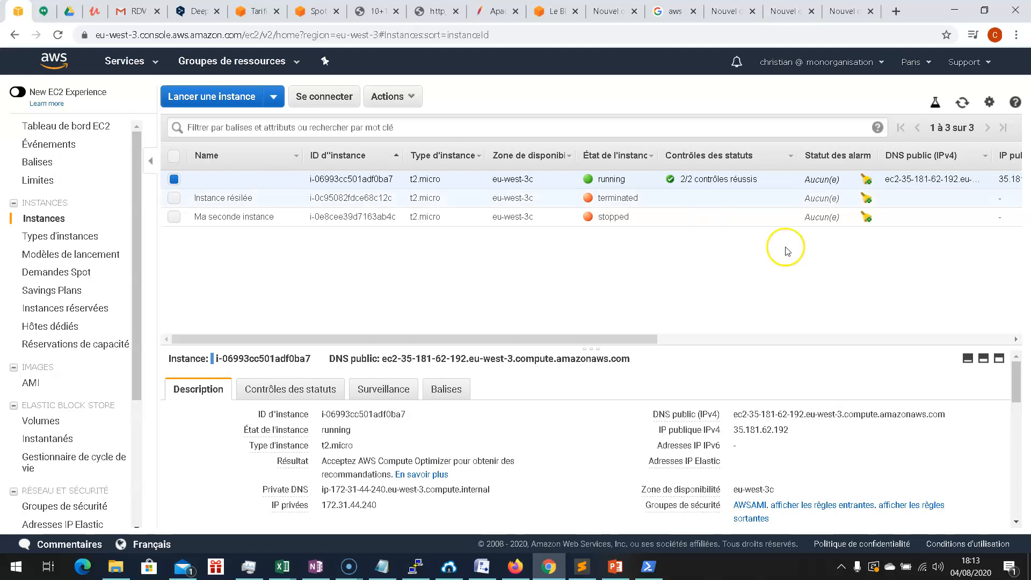
Copy the running instance's public IPv4 address and switch to the Windows PowerShell window
{"action": "left_click", "coordinate": [786, 433]}
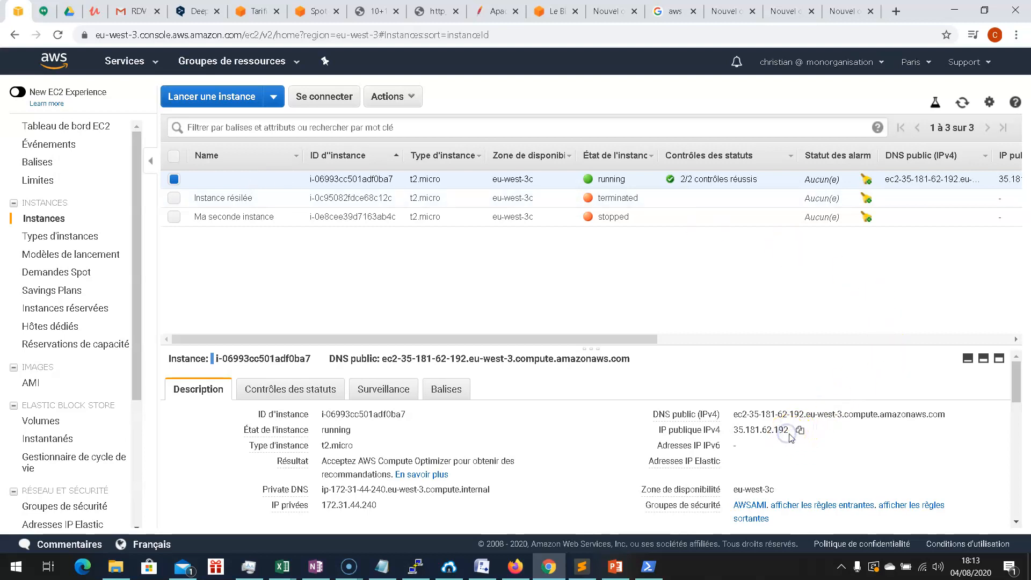
{"action": "left_click", "coordinate": [800, 431]}
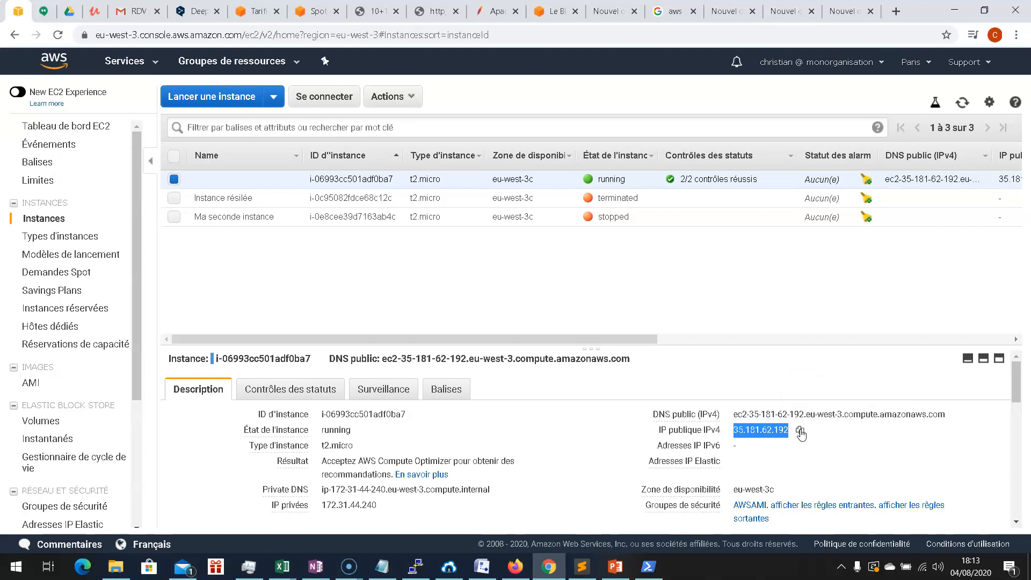
{"action": "mouse_move", "coordinate": [608, 569]}
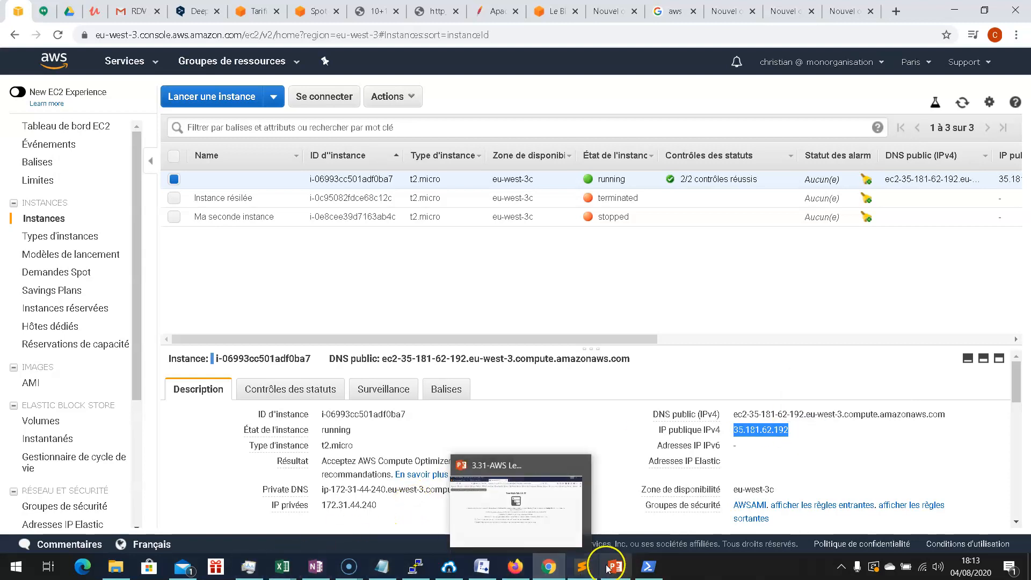
{"action": "left_click", "coordinate": [649, 567]}
{"action": "left_click", "coordinate": [491, 424]}
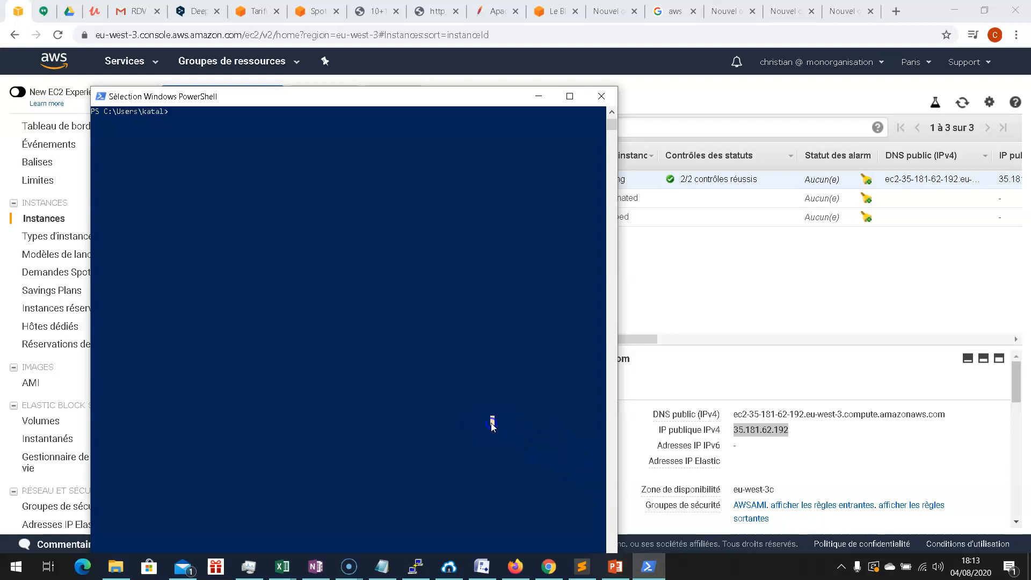
Connect over SSH as ec2-user to 35.181.62.192 with the mapremiereinstance.pem key file, accepting the host's authenticity
{"action": "key", "text": "Up"}
{"action": "key", "text": "BackSpace"}
{"action": "key", "text": "BackSpace"}
{"action": "key", "text": "BackSpace"}
{"action": "key", "text": "BackSpace"}
{"action": "key", "text": "BackSpace"}
{"action": "key", "text": "BackSpace"}
{"action": "key", "text": "BackSpace"}
{"action": "key", "text": "BackSpace"}
{"action": "key", "text": "BackSpace"}
{"action": "key", "text": "BackSpace"}
{"action": "key", "text": "BackSpace"}
{"action": "key", "text": "BackSpace"}
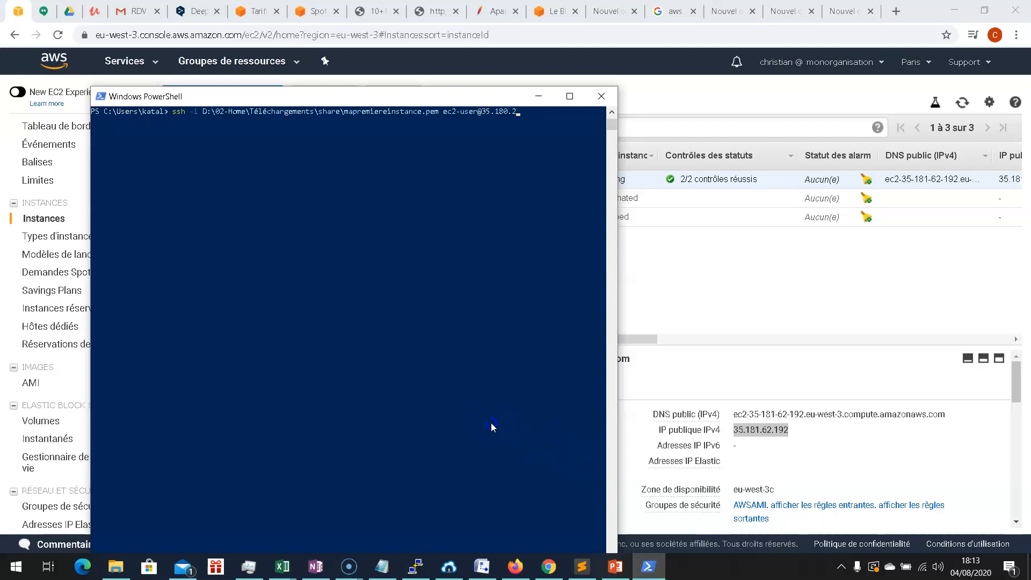
{"action": "key", "text": "ctrl+v"}
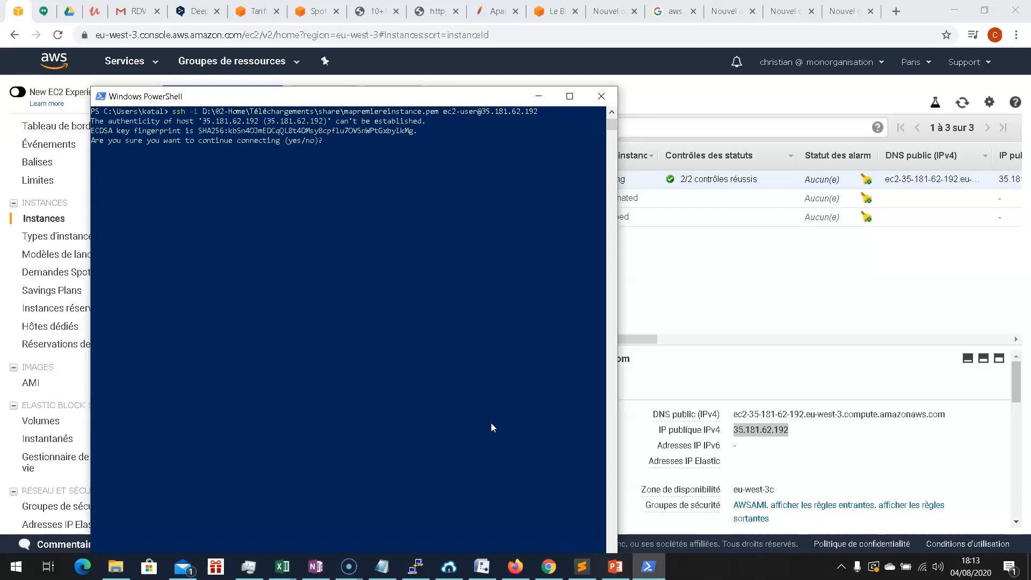
{"action": "type", "text": "s"}
{"action": "key", "text": "Return"}
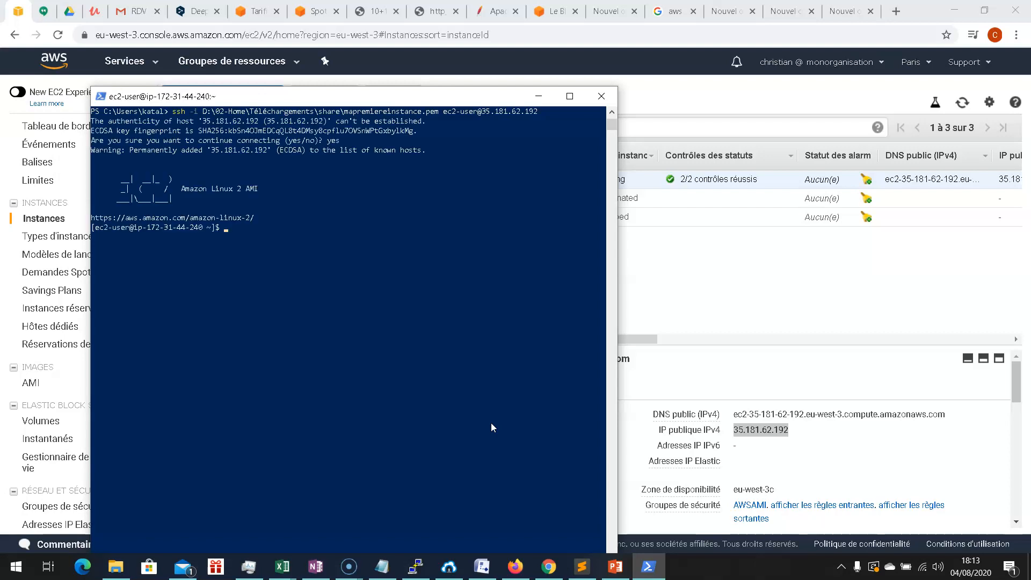
Switch to the root user with sudo su and update the system packages using yum update -y
{"action": "type", "text": "sudo su"}
{"action": "key", "text": "Return"}
{"action": "type", "text": "yu"}
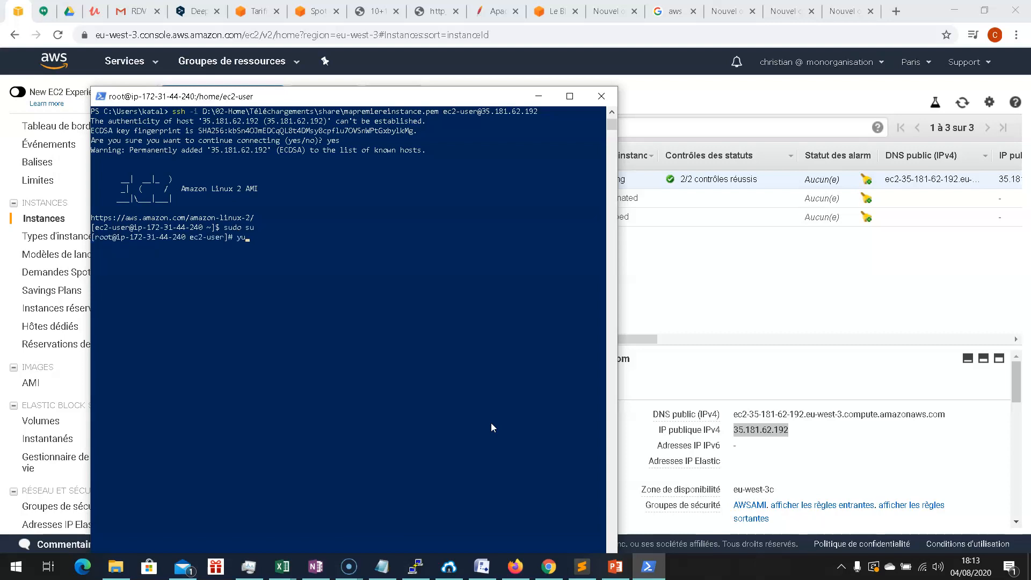
{"action": "type", "text": "m update -y"}
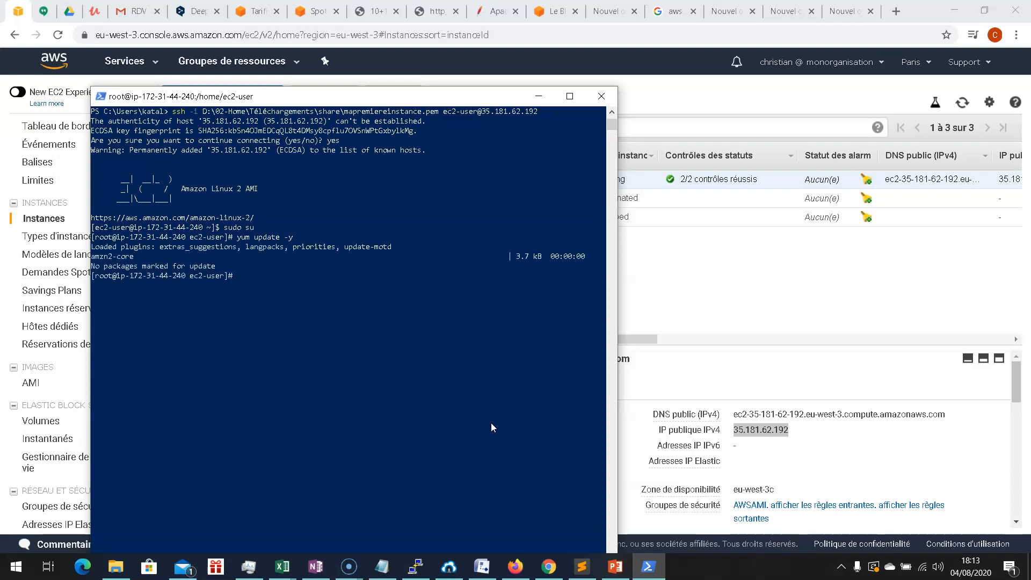
Install the Apache package with yum install -y httpd.x86_64 and clear the terminal
{"action": "type", "text": "yum install -y httpd.x86_64"}
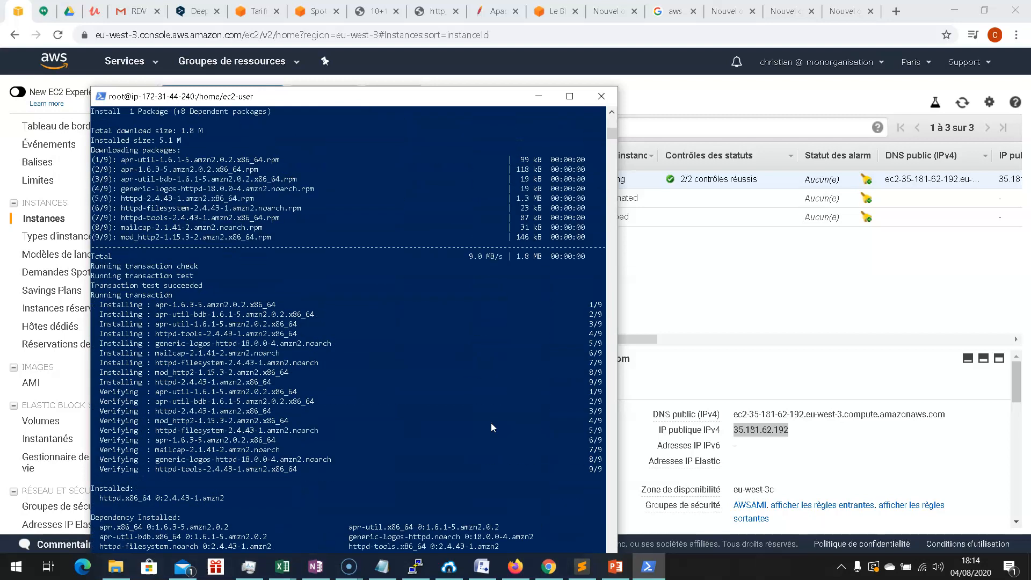
{"action": "key", "text": "ctrl+l"}
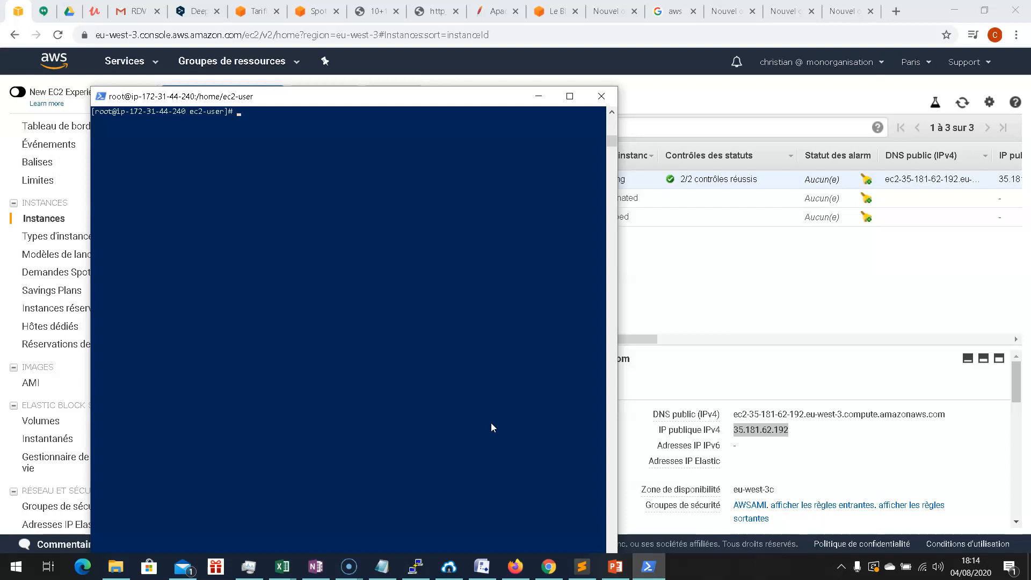
Start the Apache web server with systemctl start httpd.service
{"action": "type", "text": "systemctl start httpd.se"}
{"action": "key", "text": "Tab"}
{"action": "key", "text": "Return"}
Enable httpd.service at boot by running the previous systemctl command with enable instead of start
{"action": "key", "text": "Up"}
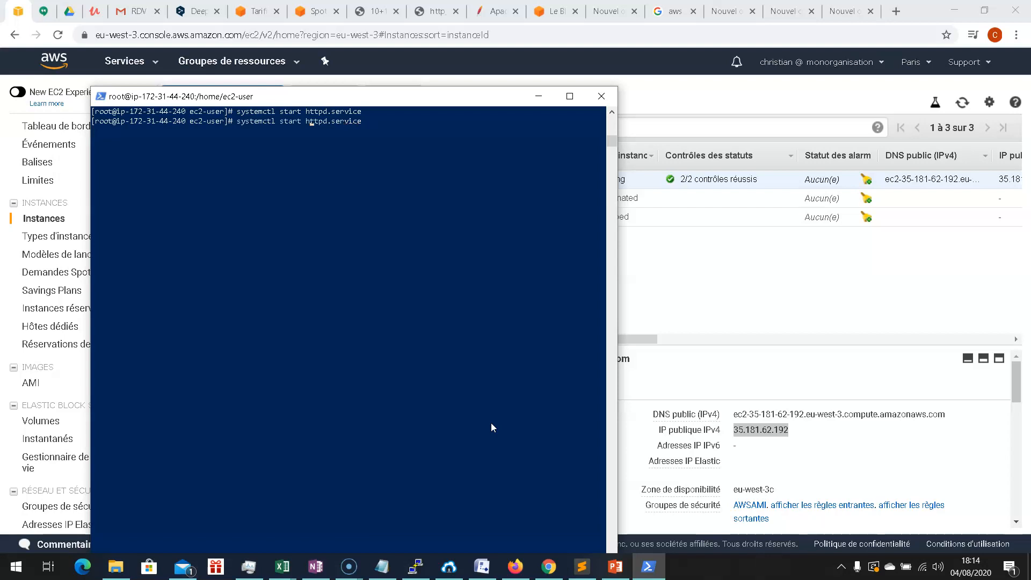
{"action": "key", "text": "BackSpace"}
{"action": "key", "text": "BackSpace"}
{"action": "key", "text": "BackSpace"}
{"action": "key", "text": "BackSpace"}
{"action": "key", "text": "BackSpace"}
{"action": "type", "text": "enable"}
{"action": "key", "text": "Return"}
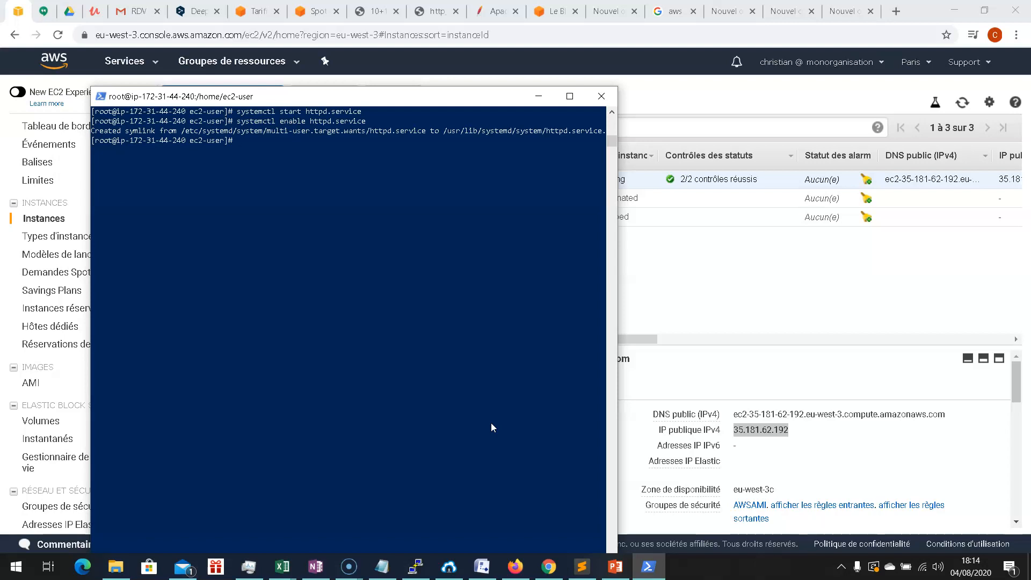
Write "Bonjour AWS" to /var/www/html/index.html with echo and request localhost:80 with curl
{"action": "type", "text": "echo \"Bonjour AWS\" > /var/www/html/index.html"}
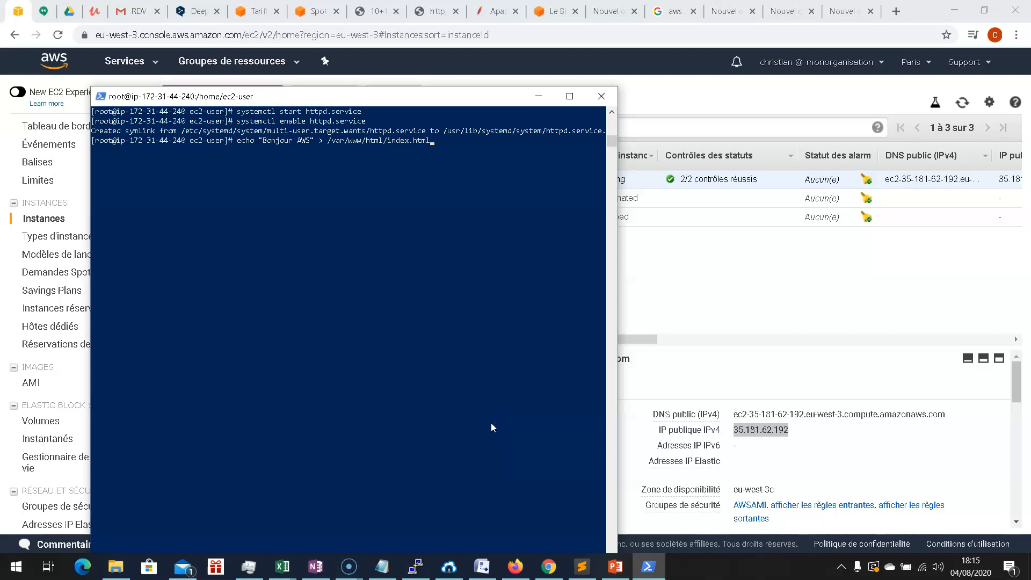
{"action": "key", "text": "Return"}
{"action": "type", "text": "curl localhost"}
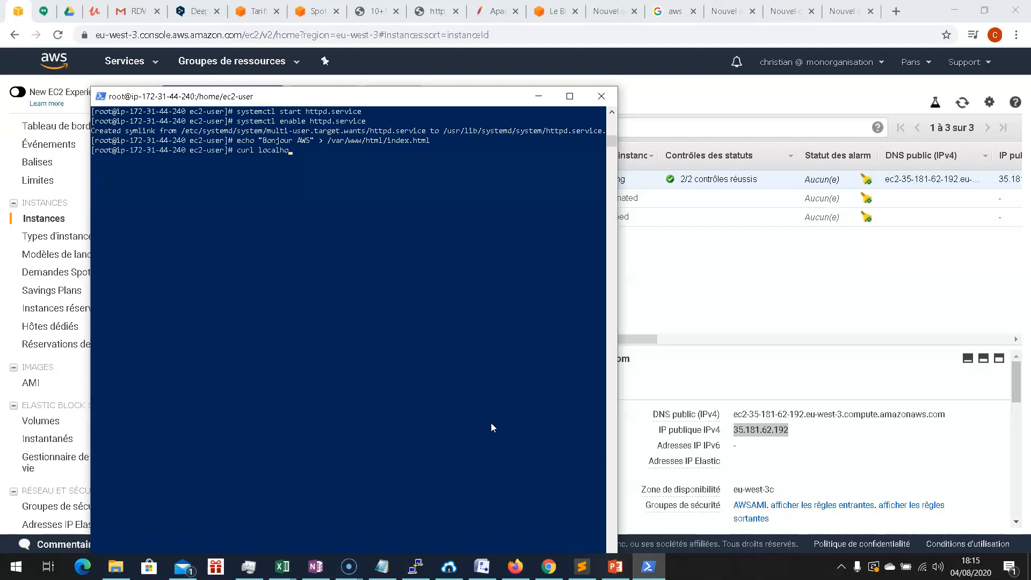
{"action": "type", "text": ":80"}
{"action": "key", "text": "Return"}
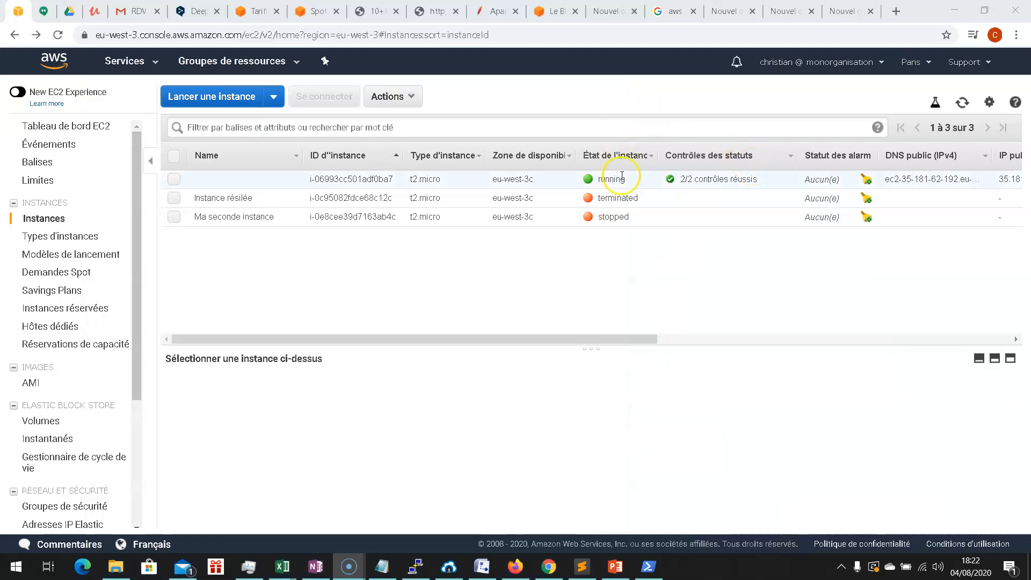
Copy the running instance's public IPv4 address in the EC2 console and load it in an empty browser tab
{"action": "left_click", "coordinate": [258, 180]}
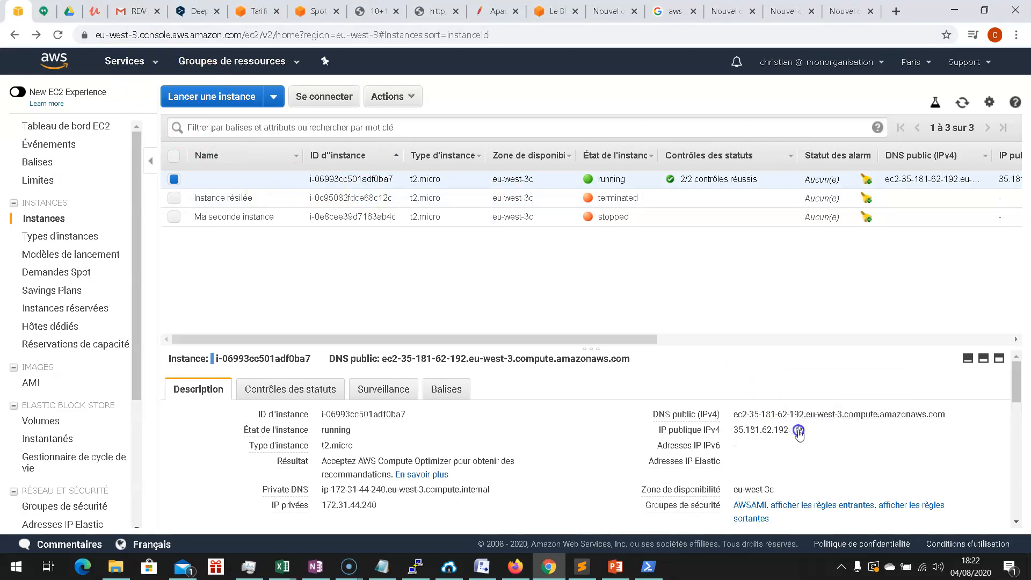
{"action": "left_click", "coordinate": [801, 432]}
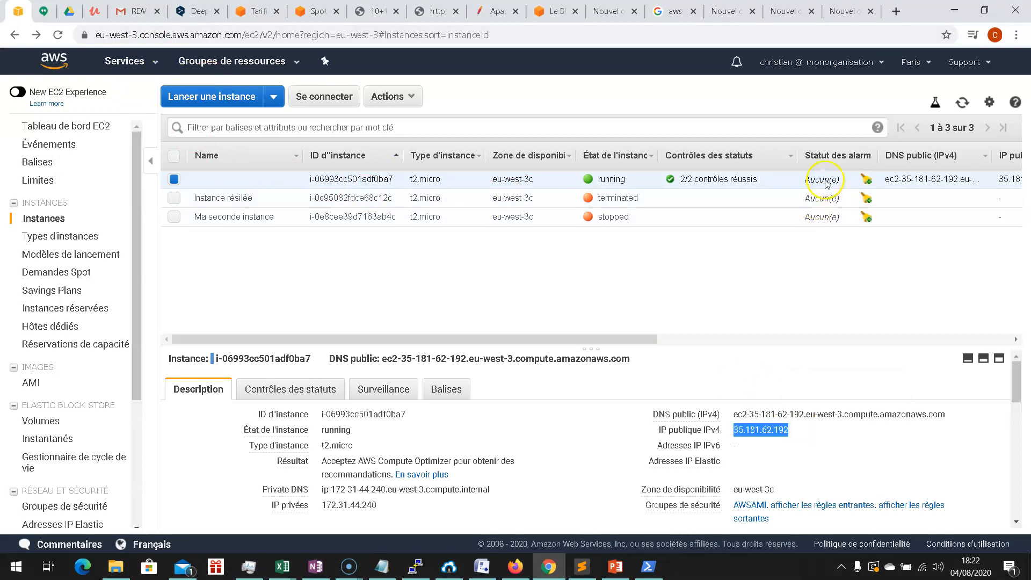
{"action": "left_click", "coordinate": [842, 11]}
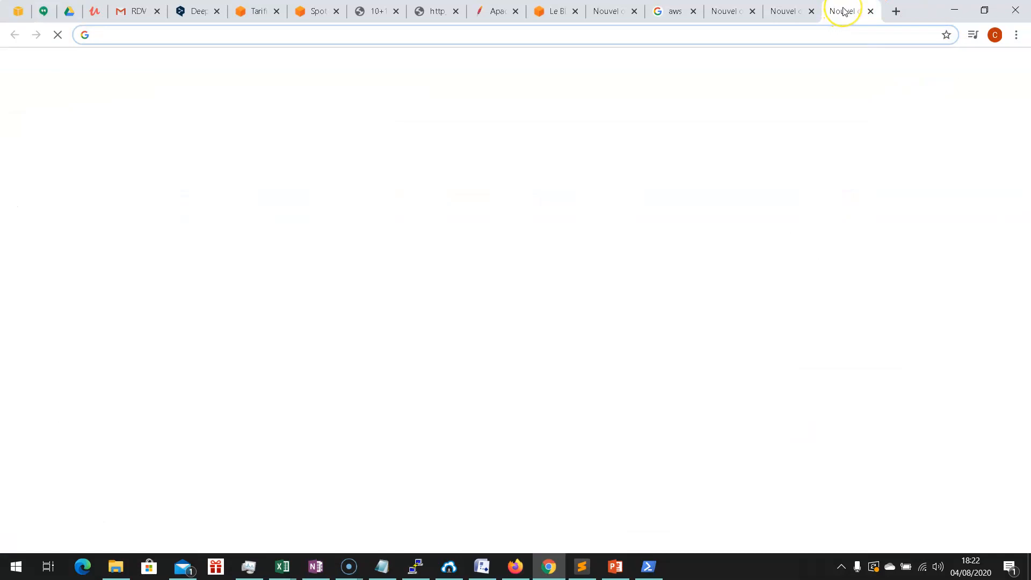
{"action": "key", "text": "ctrl+v"}
{"action": "key", "text": "Return"}
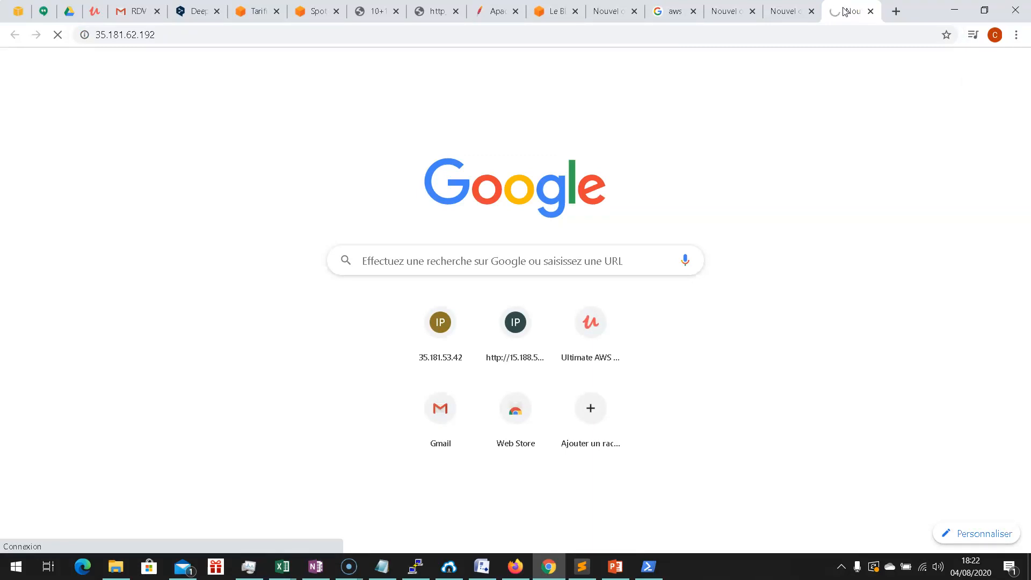
From the running instance's details, open its AWSAMI security group and display the inbound rules
{"action": "left_click", "coordinate": [18, 11]}
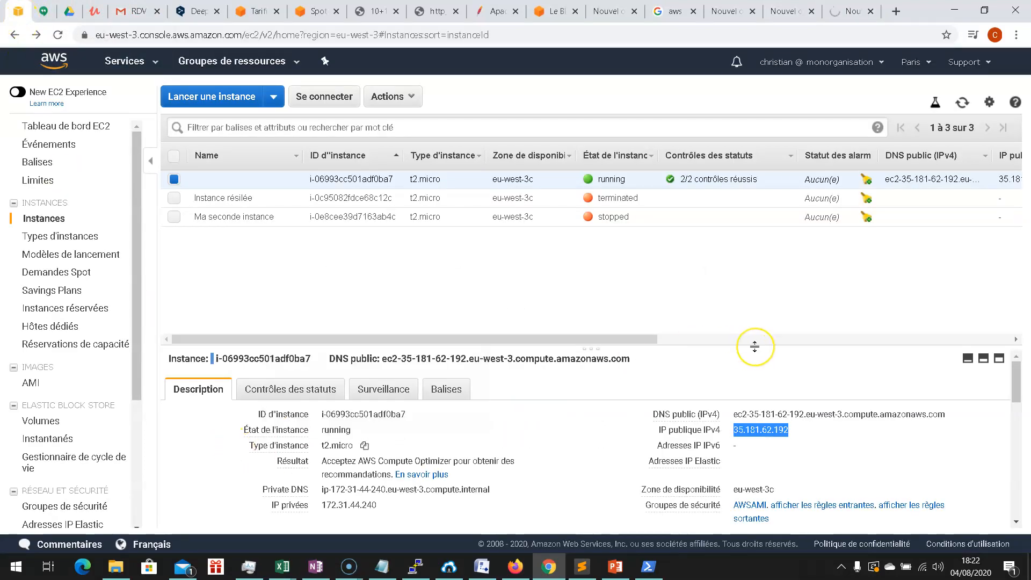
{"action": "left_click_drag", "start_coordinate": [754, 346], "coordinate": [760, 253]}
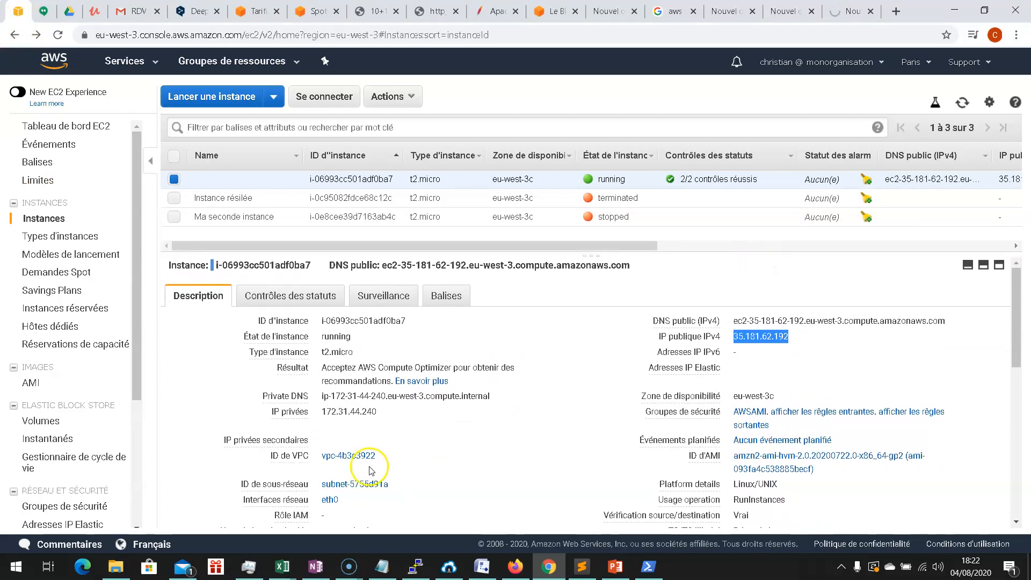
{"action": "mouse_move", "coordinate": [700, 447]}
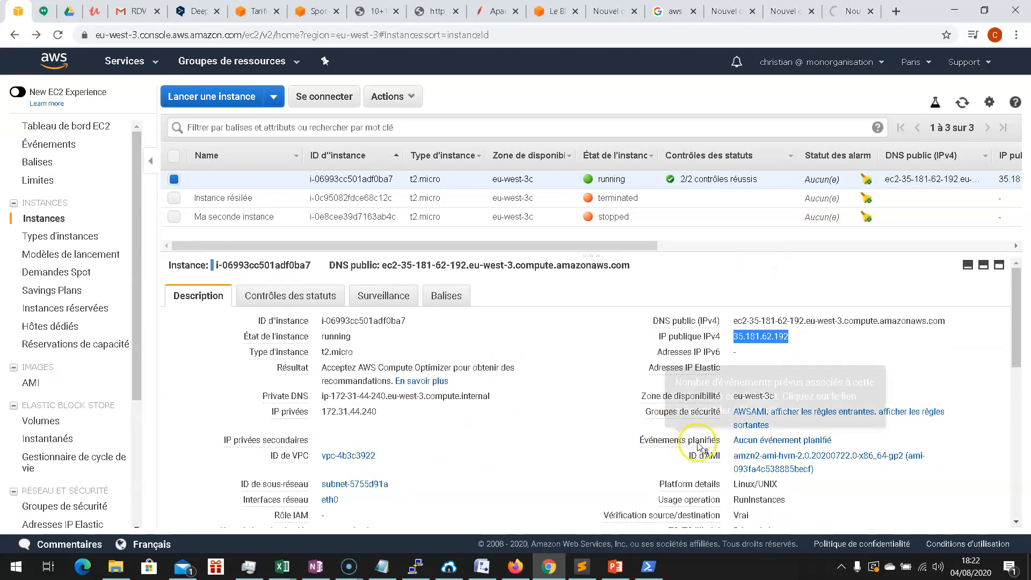
{"action": "left_click", "coordinate": [750, 413]}
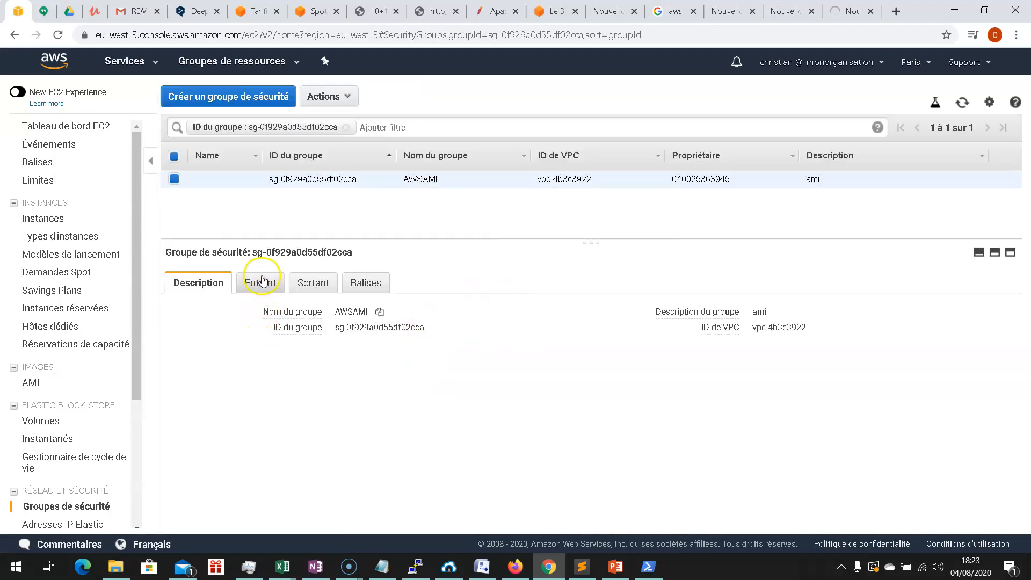
{"action": "left_click", "coordinate": [260, 282]}
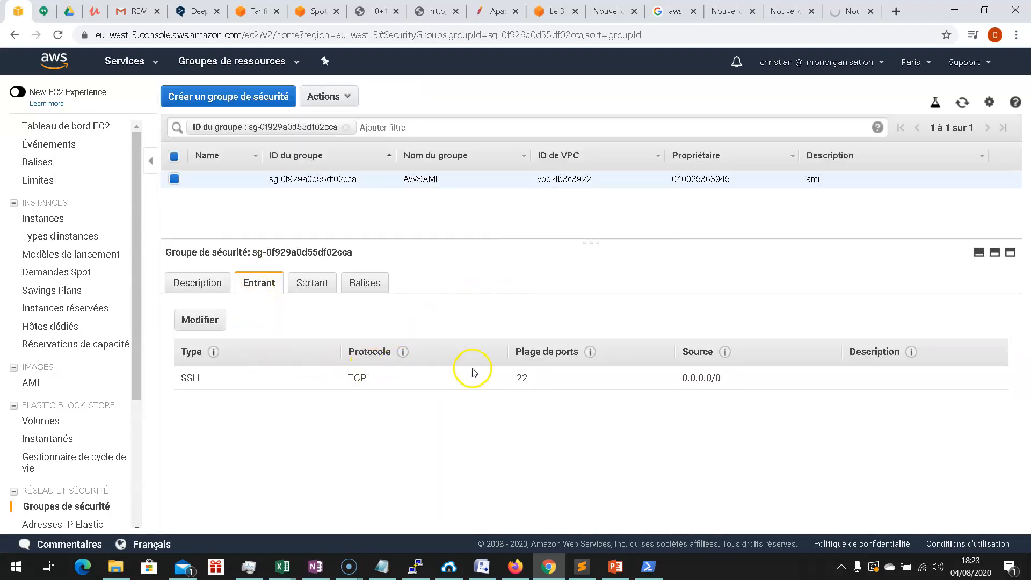
Add an inbound HTTP rule for port 80 with source 0.0.0.0/0 only to the AWSAMI security group and save it
{"action": "left_click", "coordinate": [210, 319]}
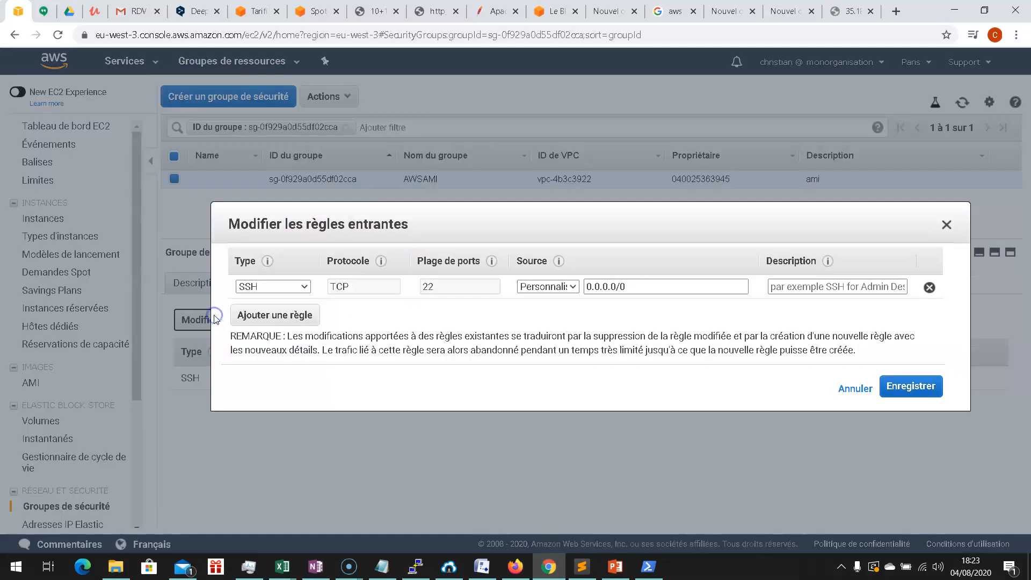
{"action": "left_click", "coordinate": [275, 315]}
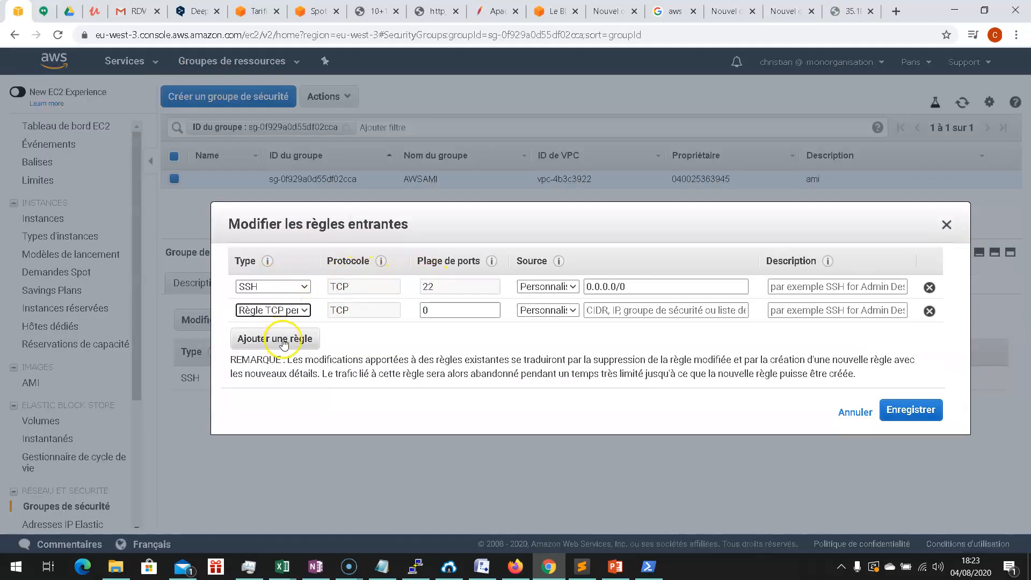
{"action": "left_click", "coordinate": [301, 311]}
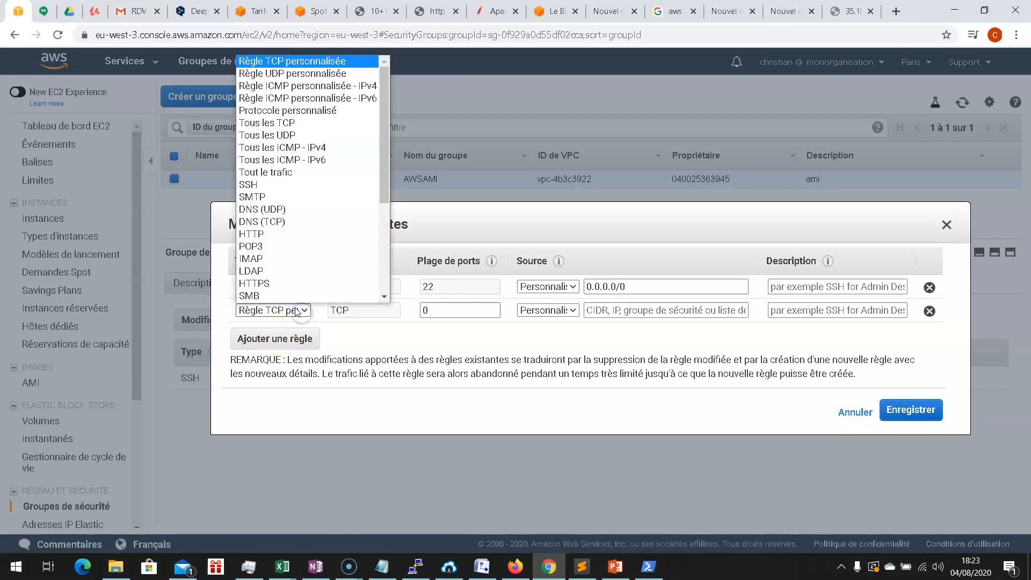
{"action": "scroll", "coordinate": [268, 258], "scroll_direction": "down", "scroll_amount": 1}
{"action": "left_click", "coordinate": [268, 209]}
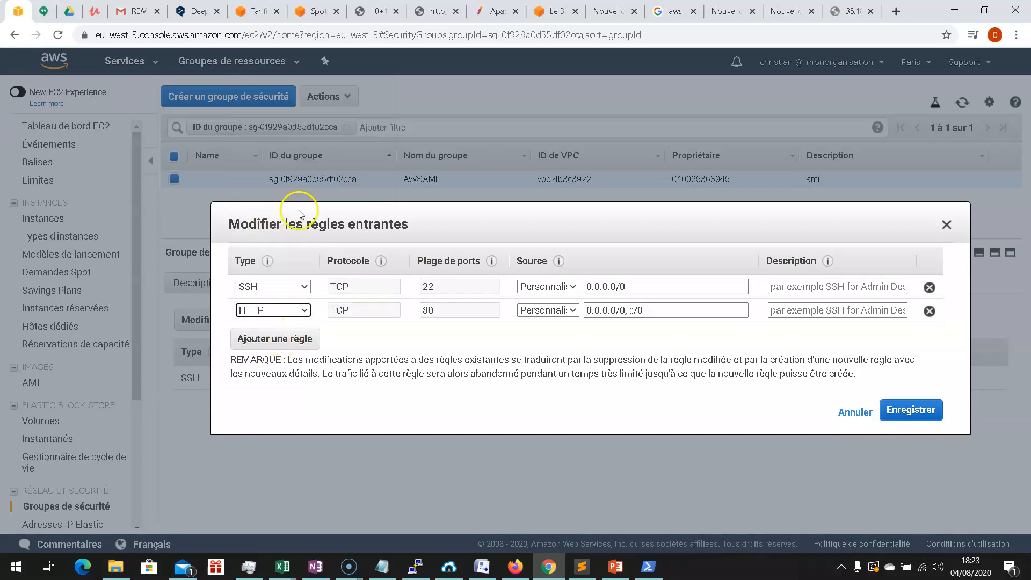
{"action": "left_click_drag", "start_coordinate": [626, 310], "coordinate": [679, 307]}
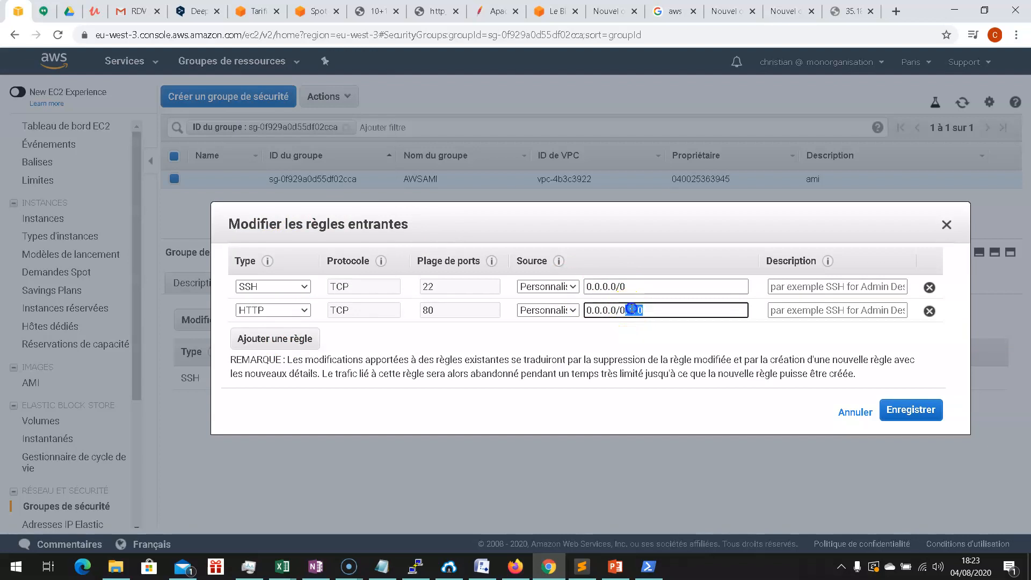
{"action": "key", "text": "BackSpace"}
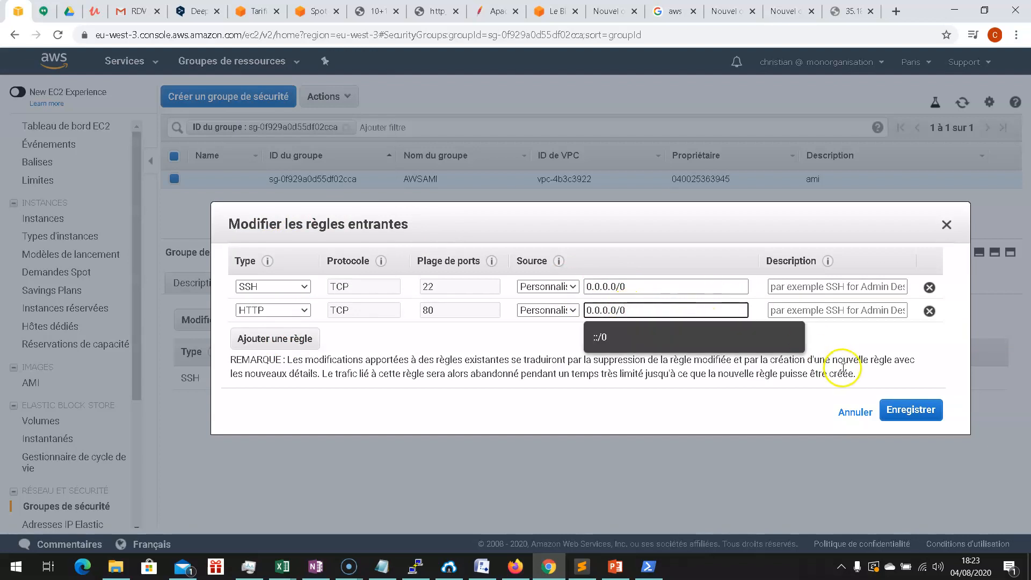
{"action": "left_click", "coordinate": [910, 414]}
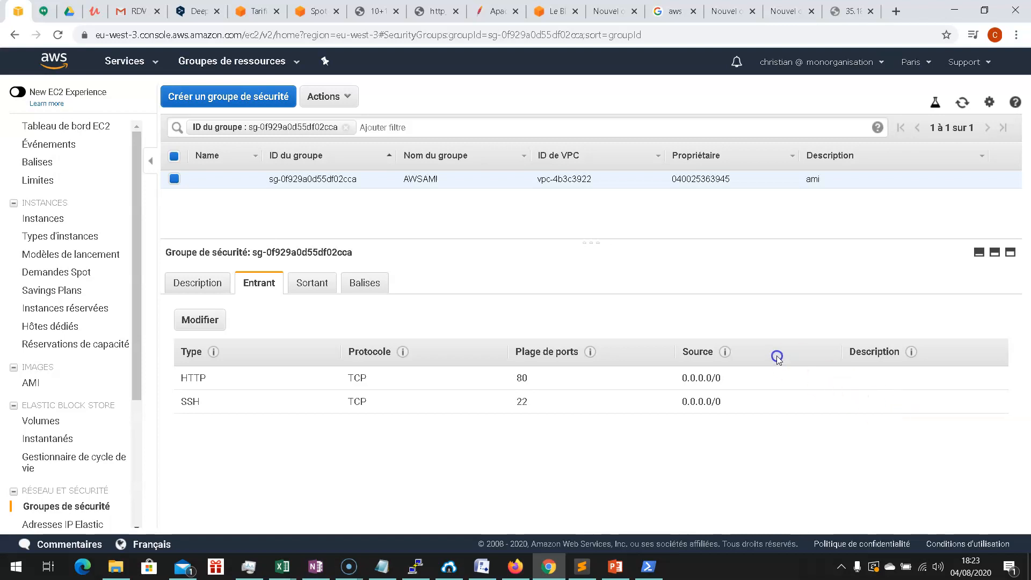
Check the web page served at 35.181.62.192 and return to the EC2 instances list
{"action": "left_click", "coordinate": [854, 13]}
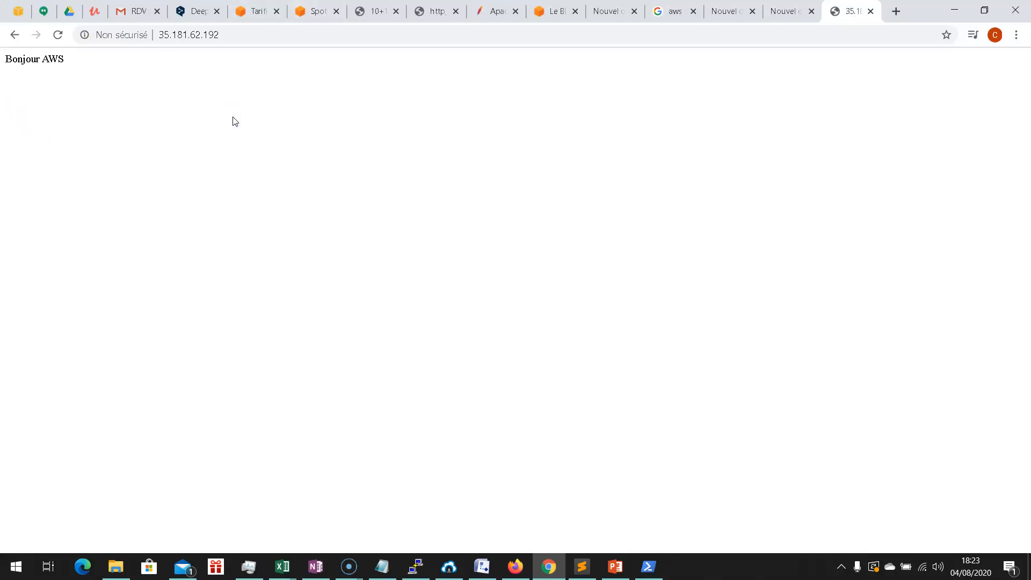
{"action": "left_click", "coordinate": [276, 192]}
{"action": "left_click", "coordinate": [18, 12]}
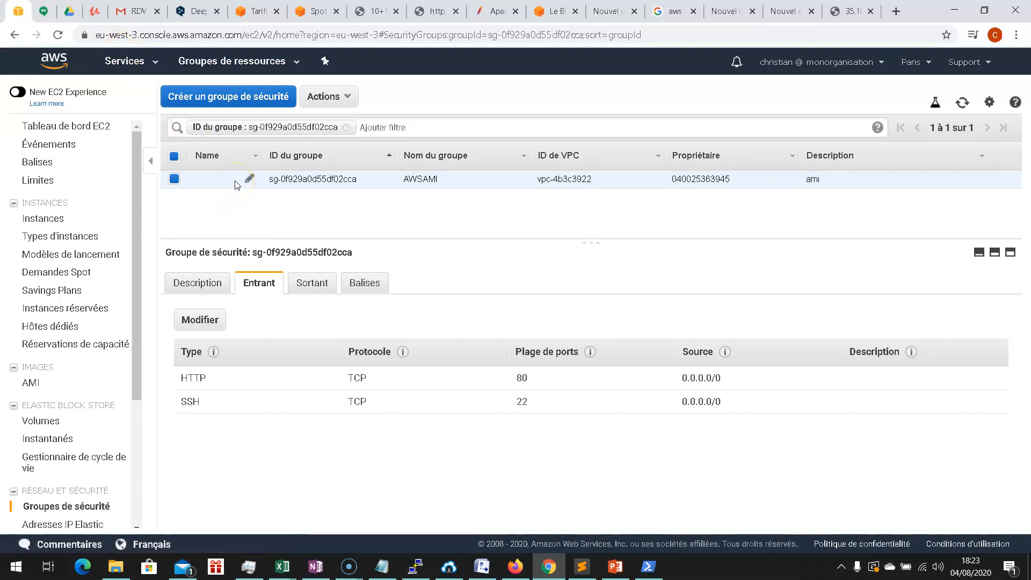
{"action": "left_click", "coordinate": [54, 225]}
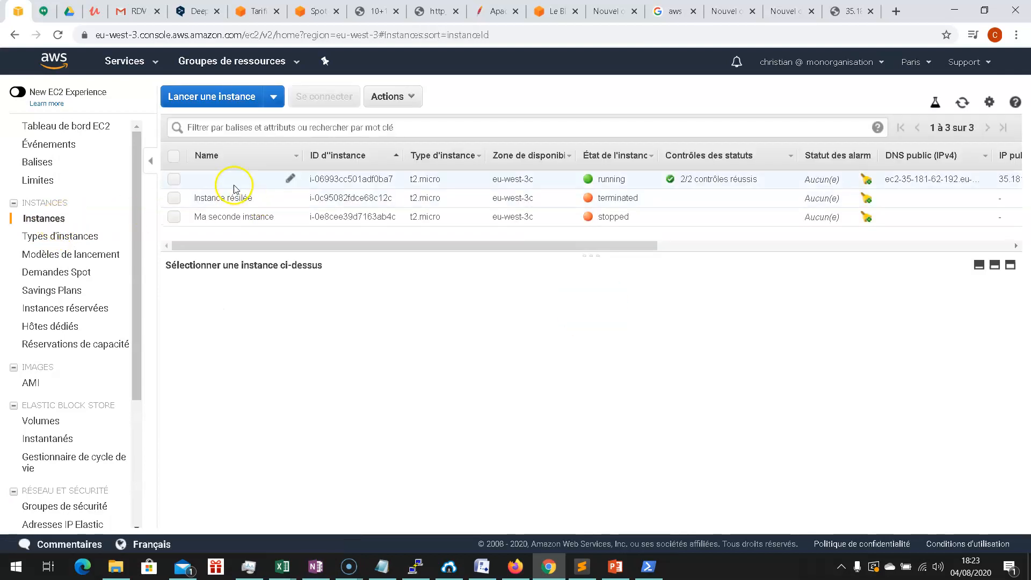
Create an image of the running instance named Ma-premier-AMI with description "Image qui installe et active apache", and open it in the AMI list
{"action": "left_click", "coordinate": [235, 183]}
{"action": "right_click", "coordinate": [235, 182]}
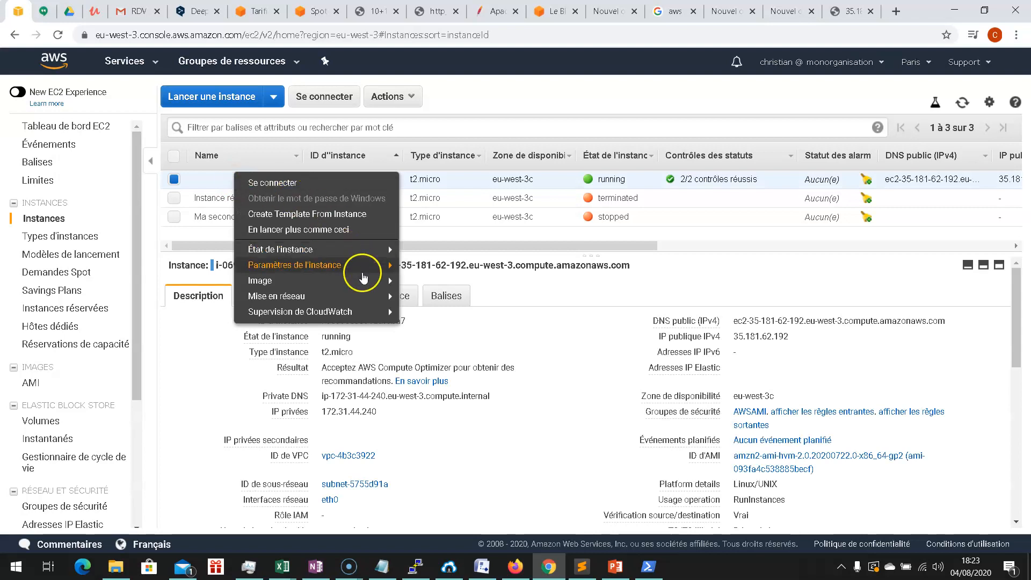
{"action": "mouse_move", "coordinate": [371, 282]}
{"action": "left_click", "coordinate": [441, 280]}
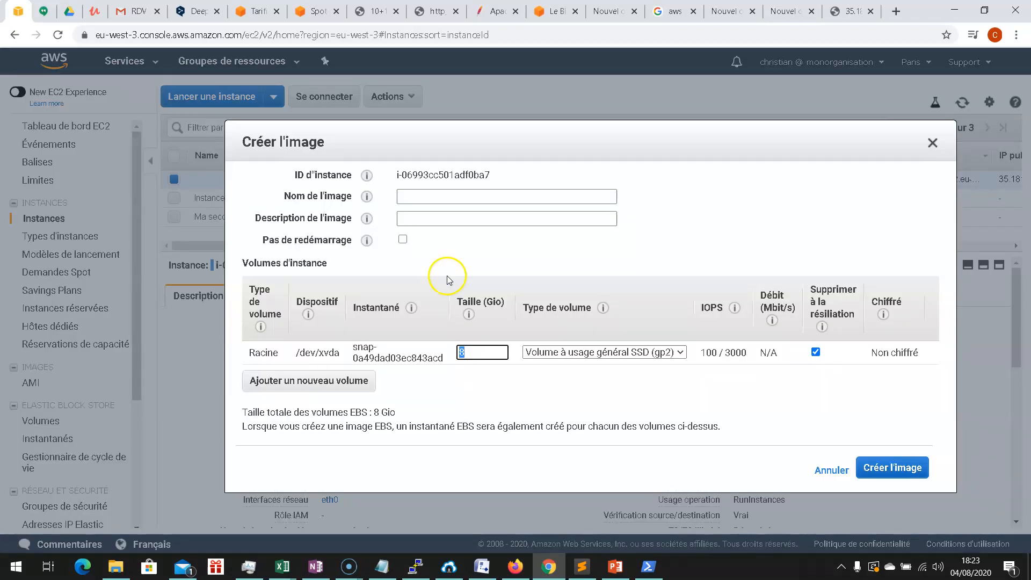
{"action": "left_click", "coordinate": [417, 196]}
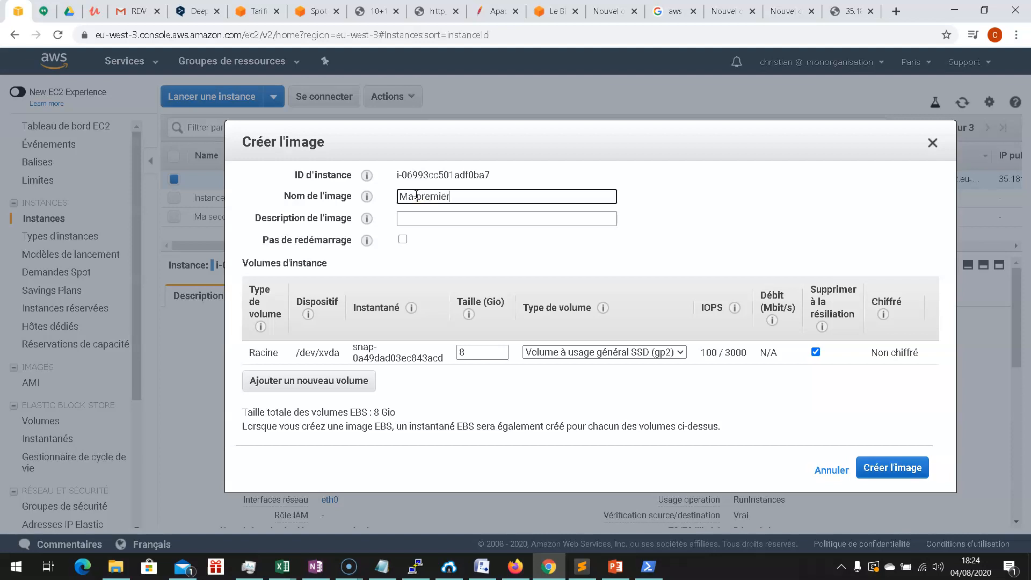
{"action": "key", "text": "Tab"}
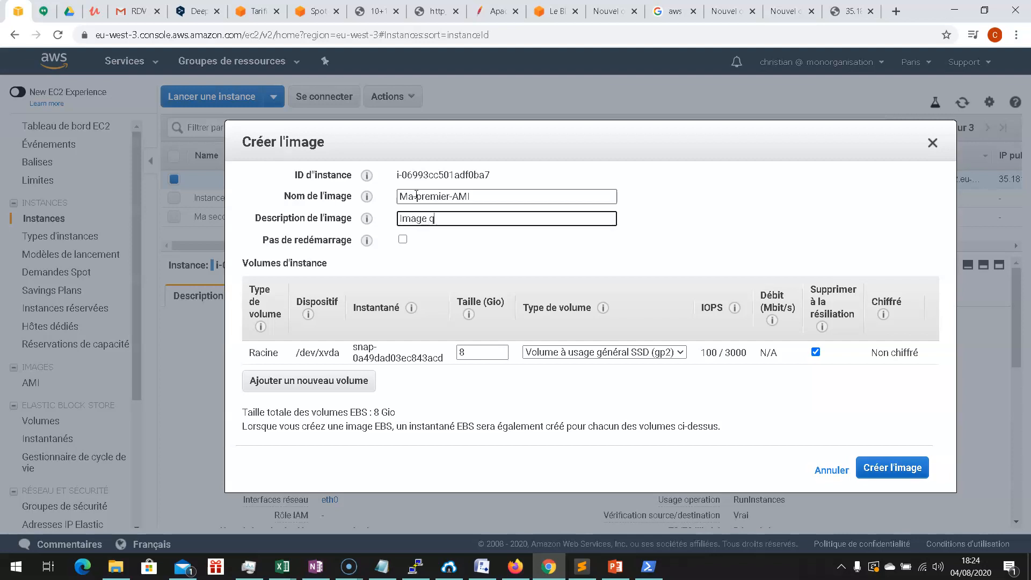
{"action": "type", "text": "Image qui installe et active apache"}
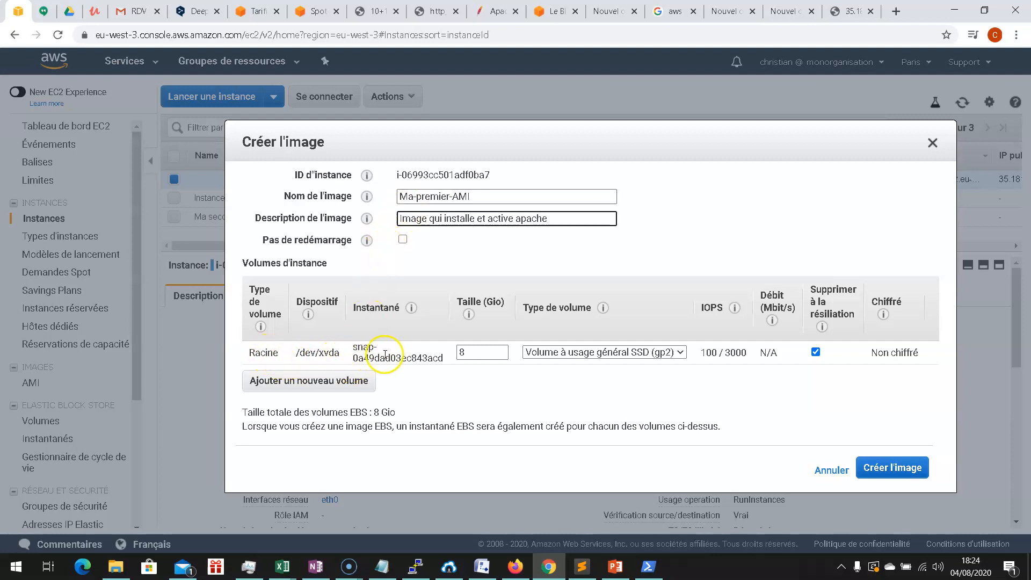
{"action": "left_click_drag", "start_coordinate": [299, 353], "coordinate": [339, 357]}
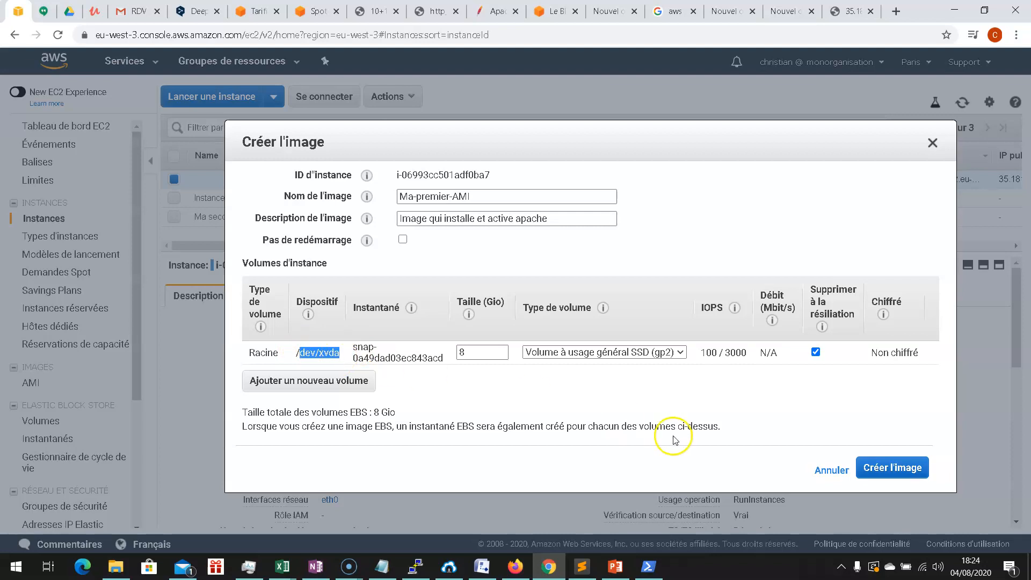
{"action": "left_click", "coordinate": [894, 469]}
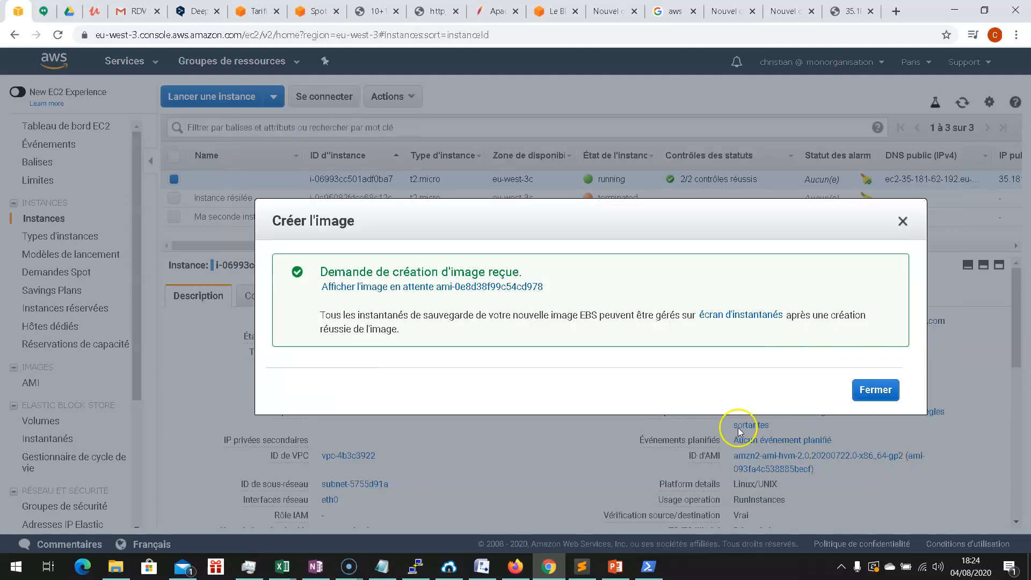
{"action": "left_click", "coordinate": [420, 291]}
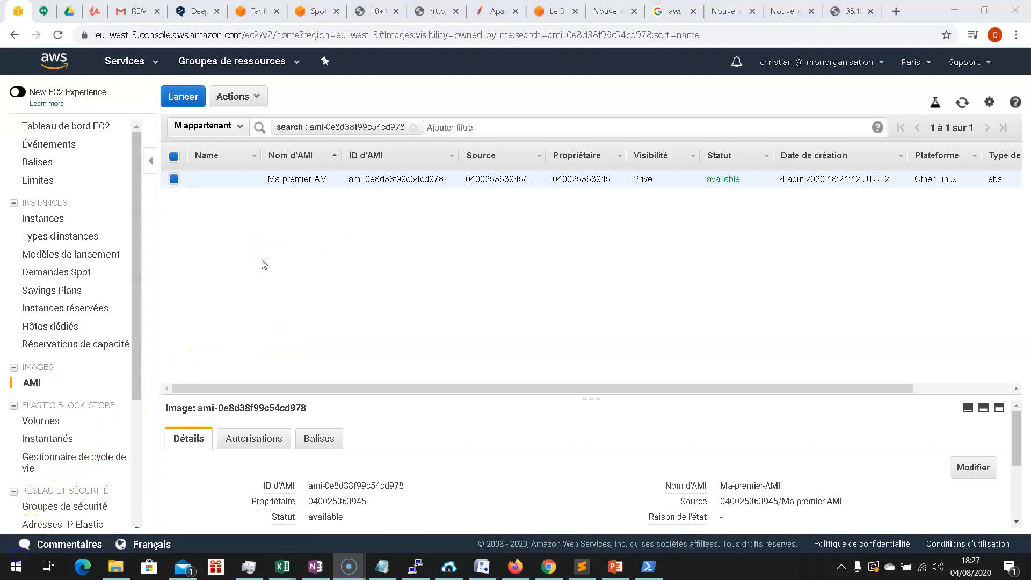
Review the destination regions available for copying Ma-premier-AMI, and leave without copying it
{"action": "right_click", "coordinate": [293, 183]}
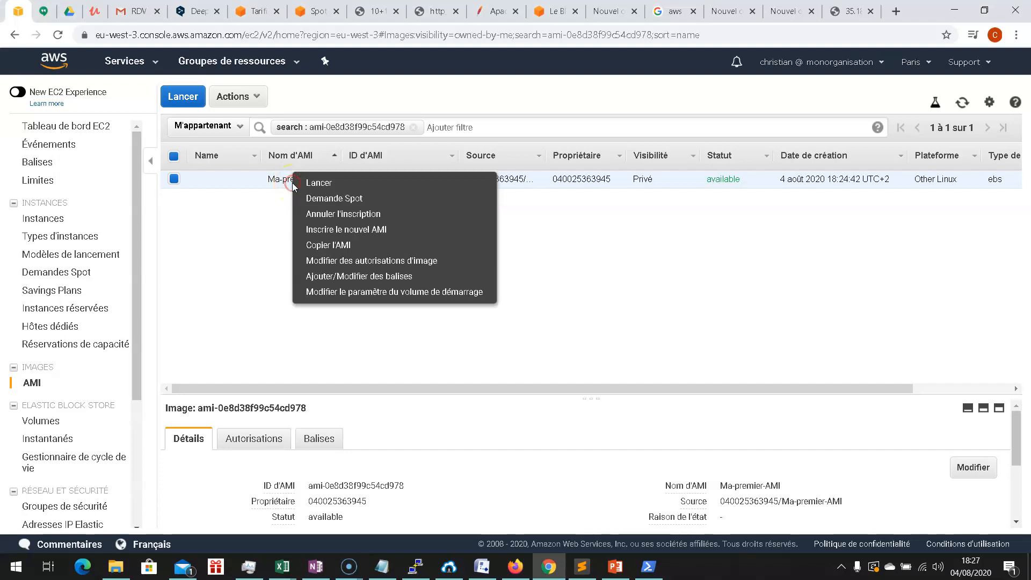
{"action": "left_click", "coordinate": [358, 247]}
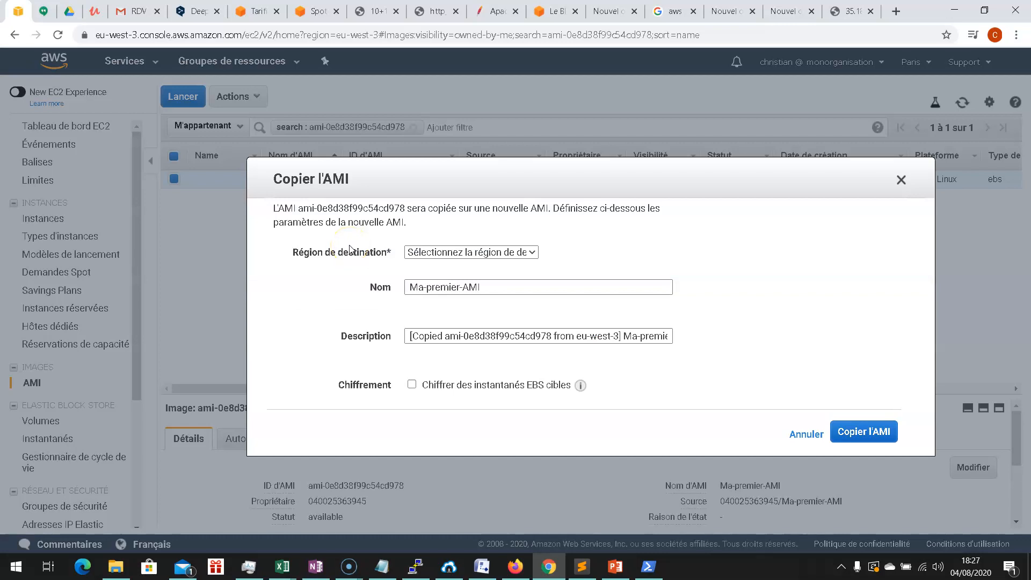
{"action": "left_click", "coordinate": [533, 253]}
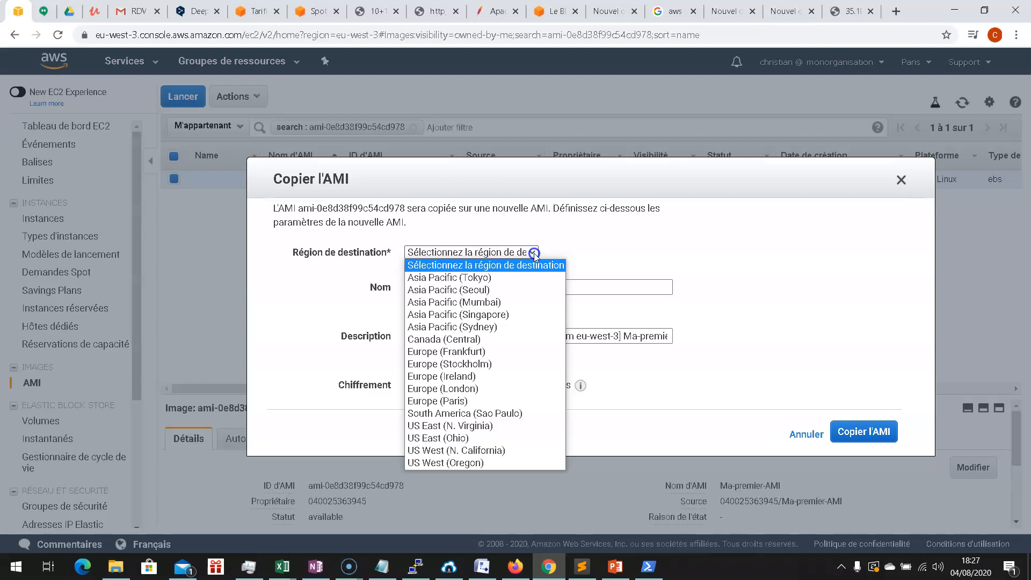
{"action": "left_click", "coordinate": [639, 262]}
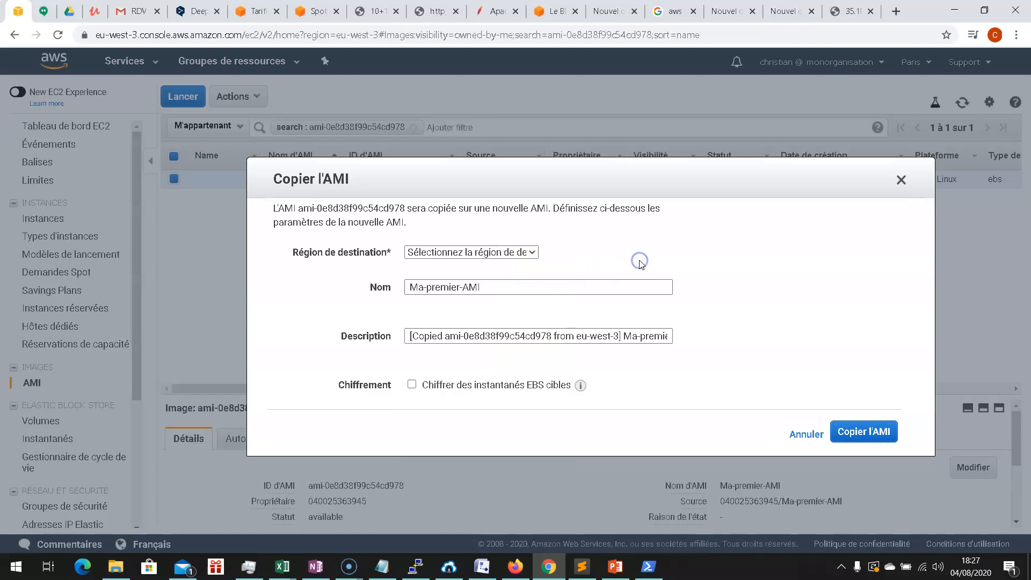
{"action": "left_click", "coordinate": [804, 435]}
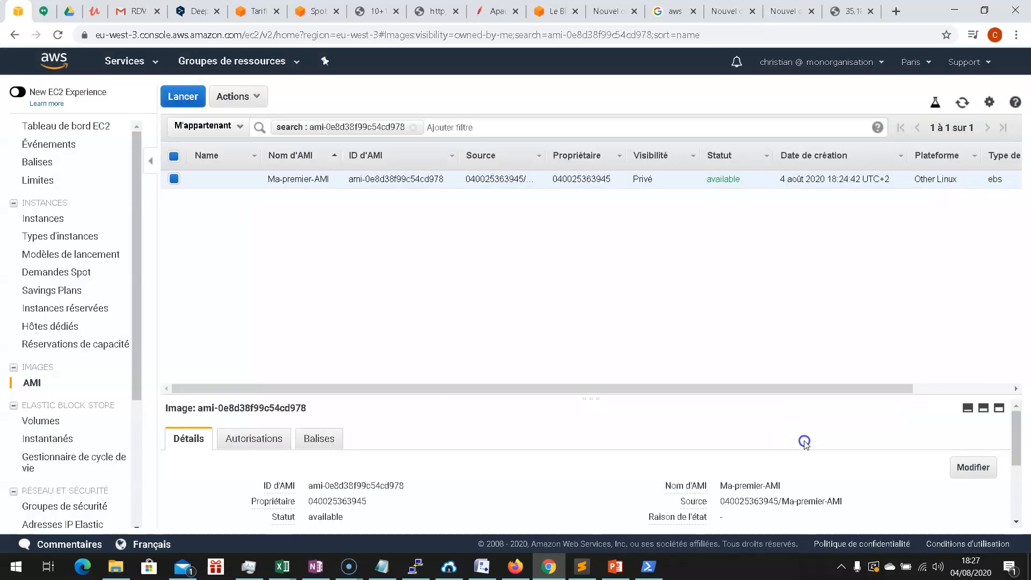
Review the public and private image permission options of Ma-premier-AMI, and leave without saving
{"action": "right_click", "coordinate": [279, 183]}
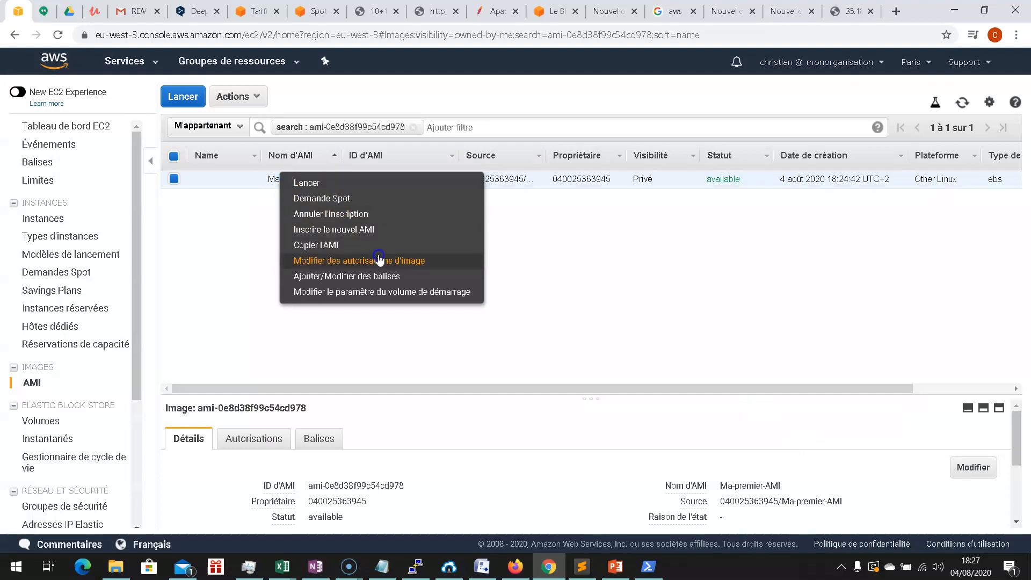
{"action": "left_click", "coordinate": [400, 262]}
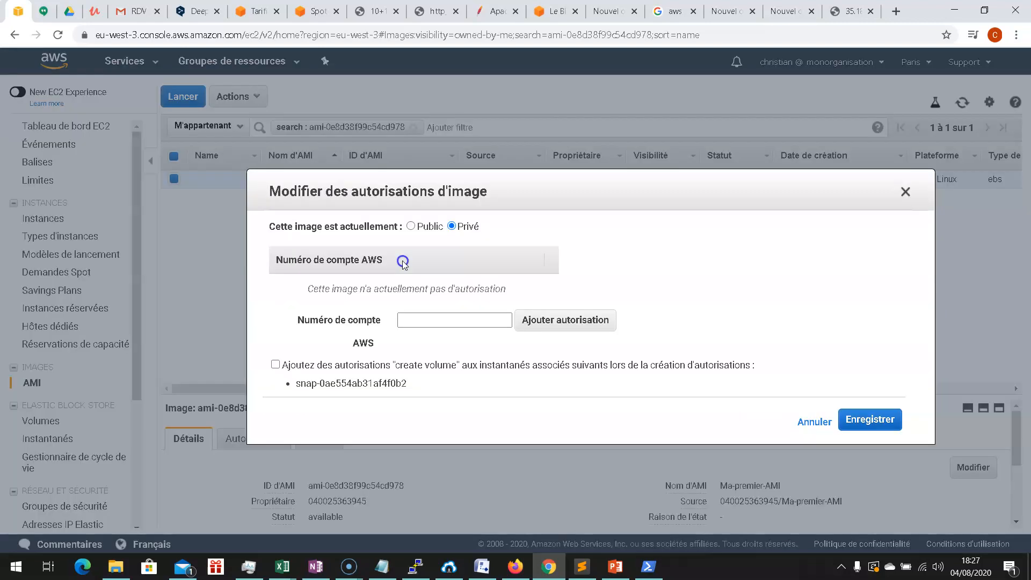
{"action": "left_click", "coordinate": [431, 228]}
{"action": "left_click", "coordinate": [815, 422]}
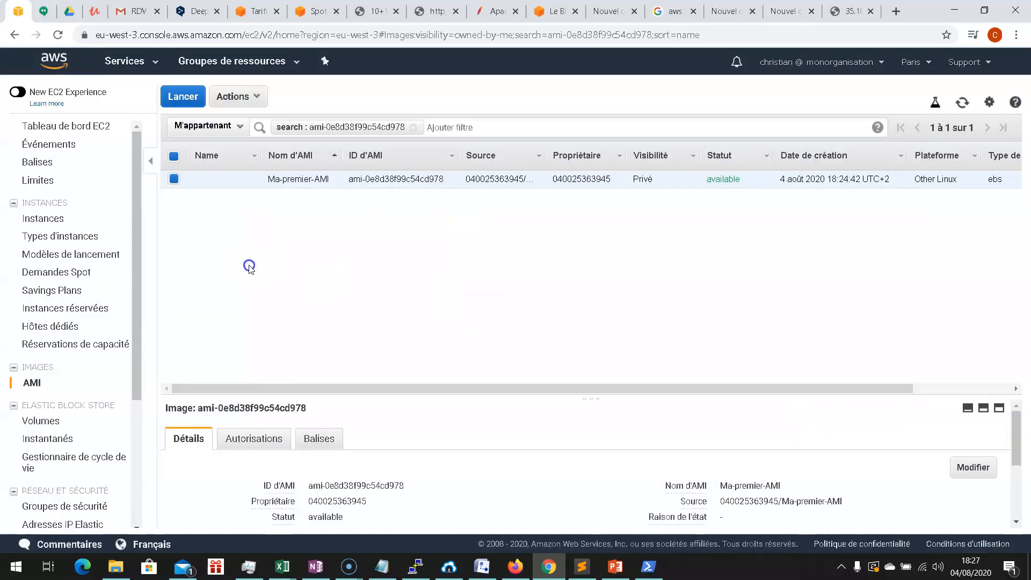
Start launching a t2.micro instance from Ma-premier-AMI, keeping the default instance details, storage and tags, up to the security group configuration
{"action": "right_click", "coordinate": [275, 183]}
{"action": "left_click", "coordinate": [301, 183]}
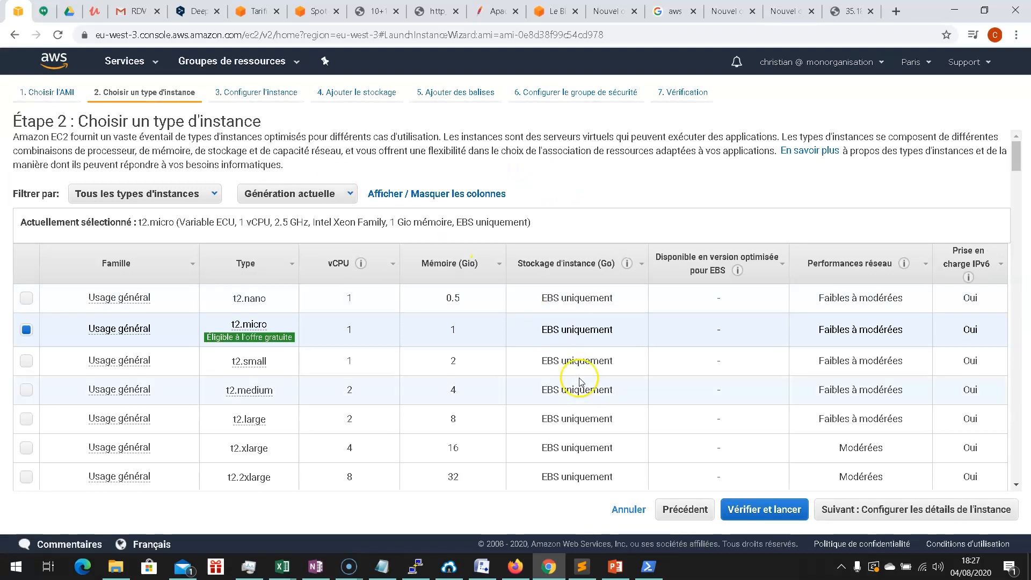
{"action": "left_click", "coordinate": [843, 514]}
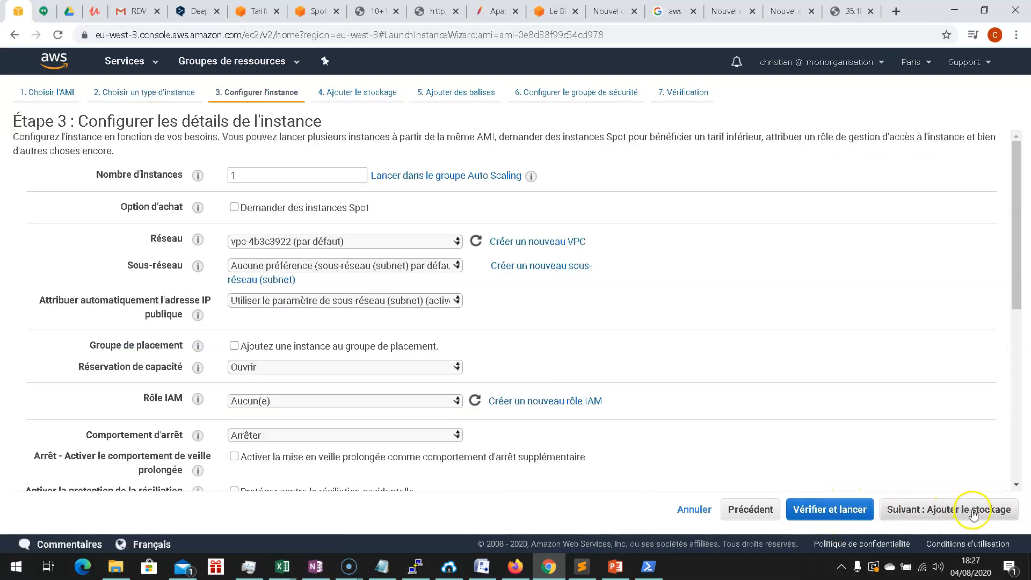
{"action": "left_click", "coordinate": [971, 513]}
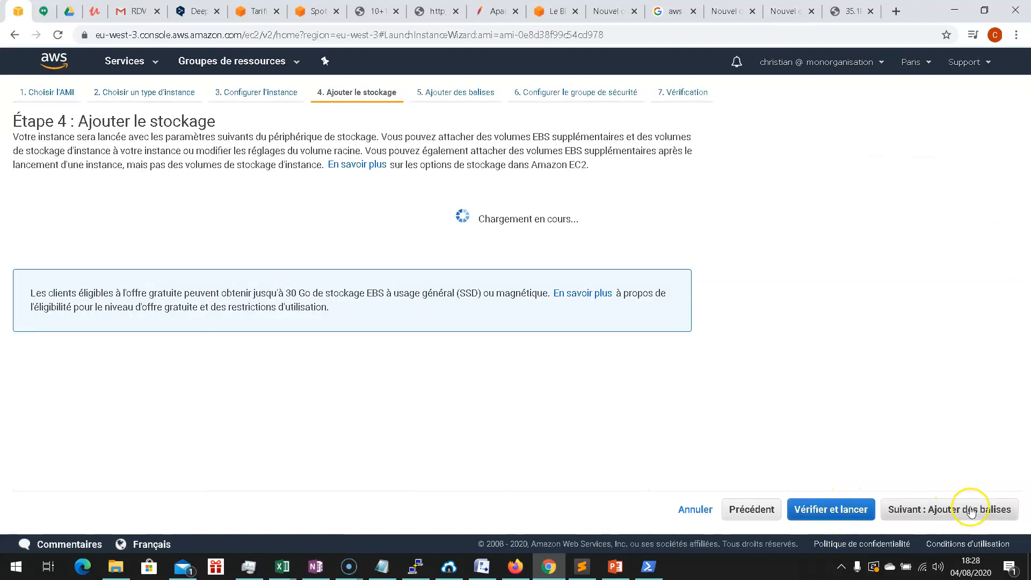
{"action": "left_click", "coordinate": [971, 513]}
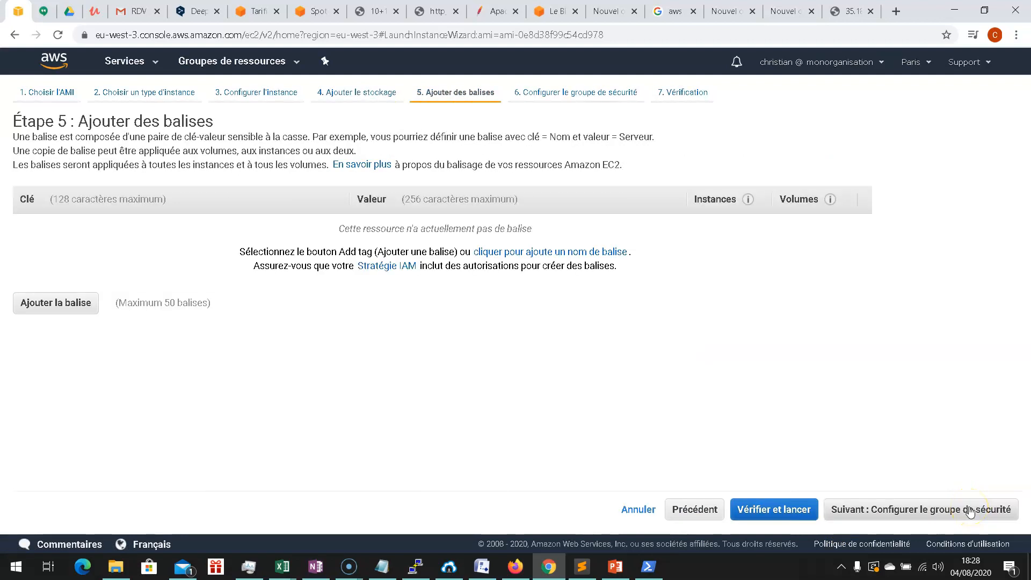
{"action": "left_click", "coordinate": [969, 510]}
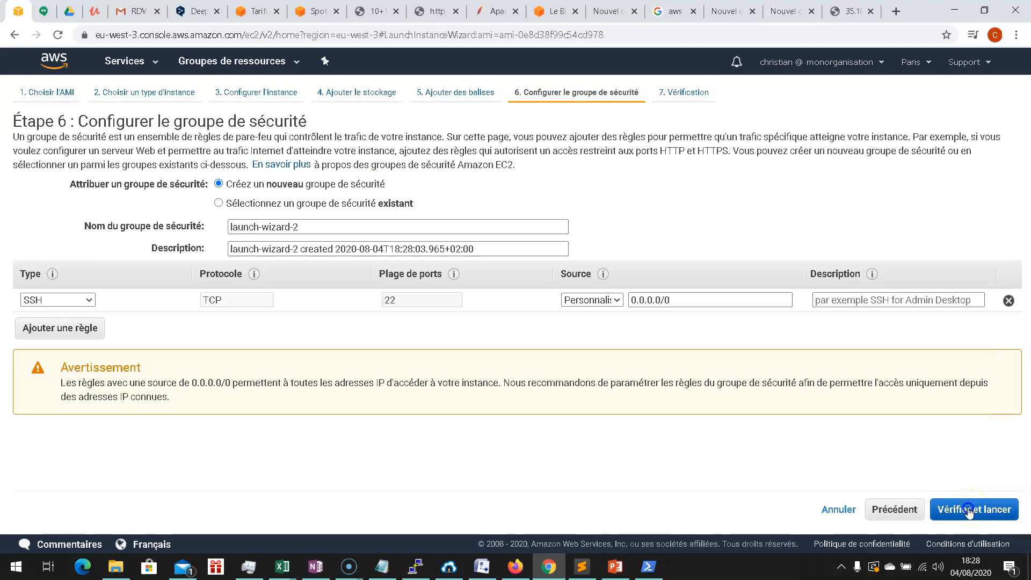
Assign the existing AWSAMI security group to the new instance and proceed to the launch review
{"action": "left_click", "coordinate": [217, 204]}
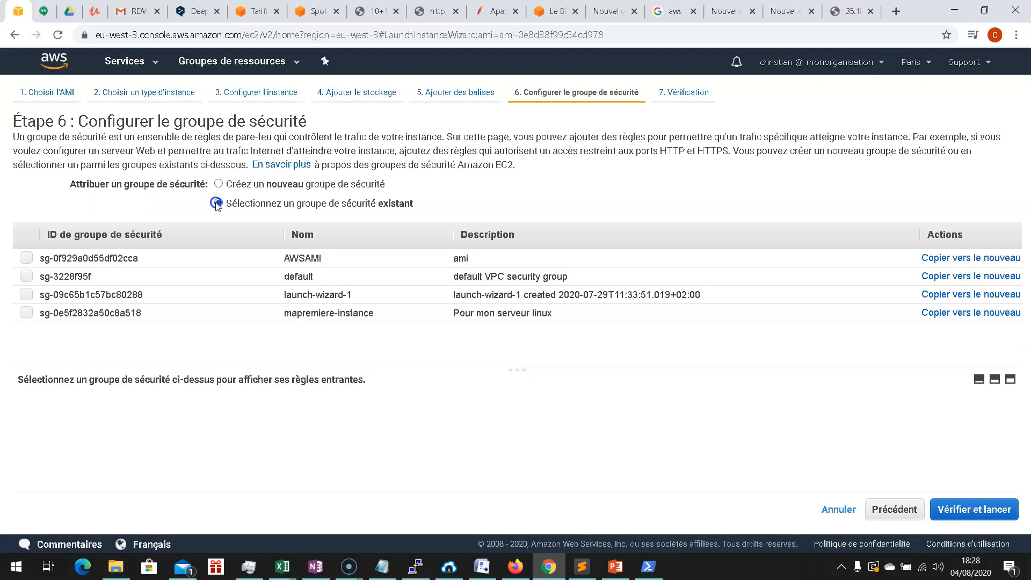
{"action": "left_click", "coordinate": [27, 258]}
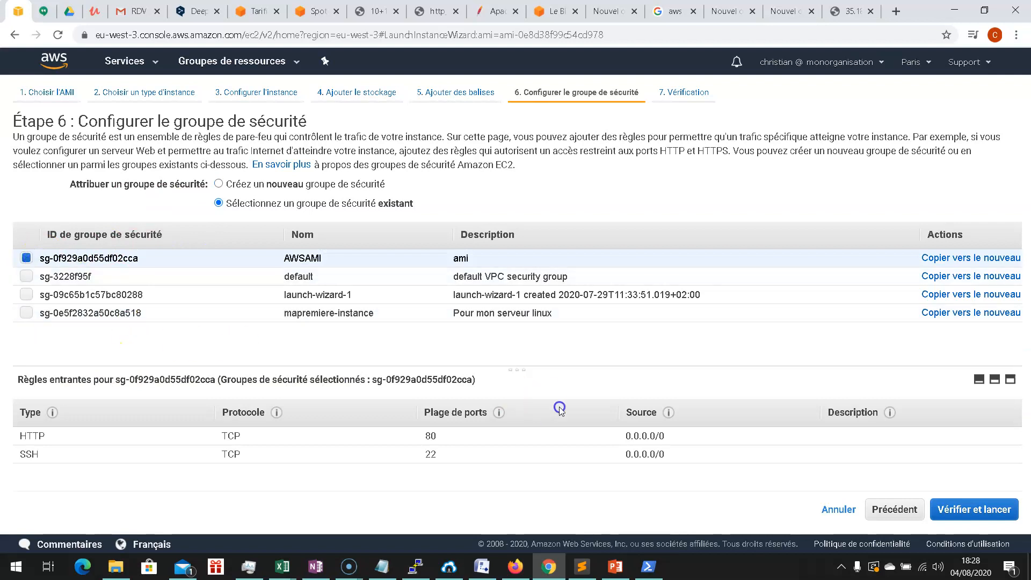
{"action": "left_click", "coordinate": [977, 517]}
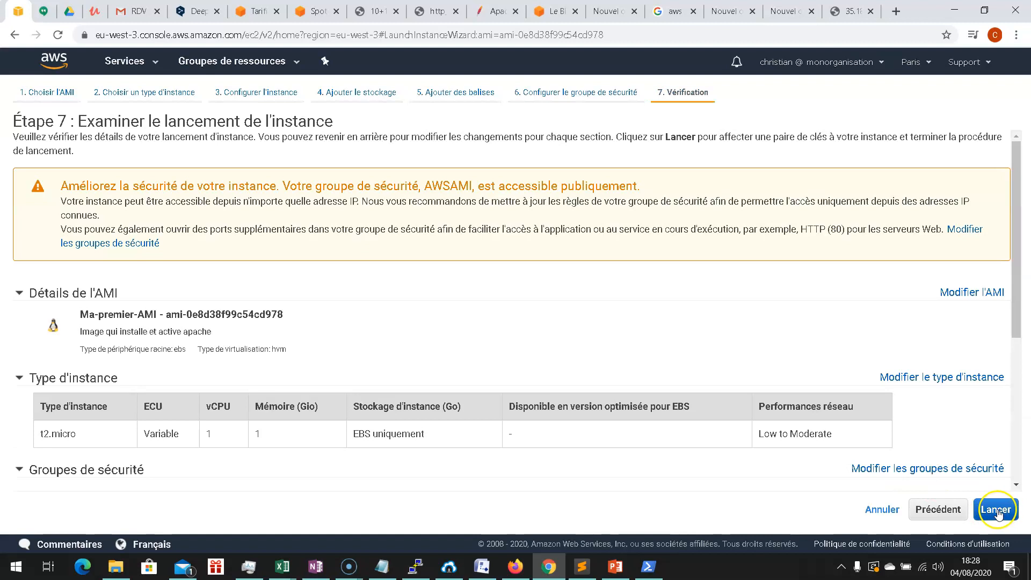
Launch the instance with the existing mapremiereinstance key pair, acknowledging access to the private key file, and return to the instances list
{"action": "left_click", "coordinate": [981, 517]}
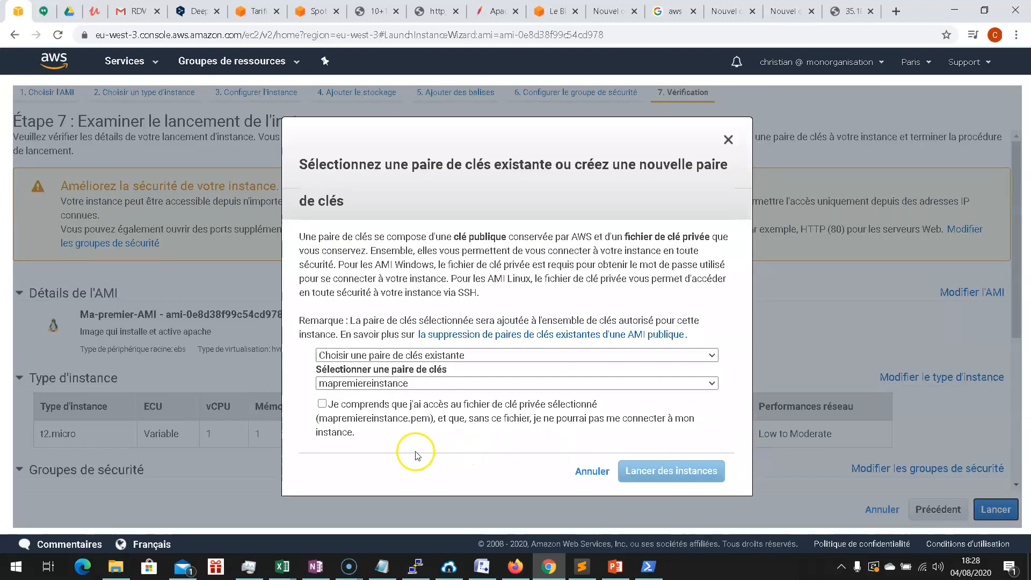
{"action": "left_click", "coordinate": [400, 410]}
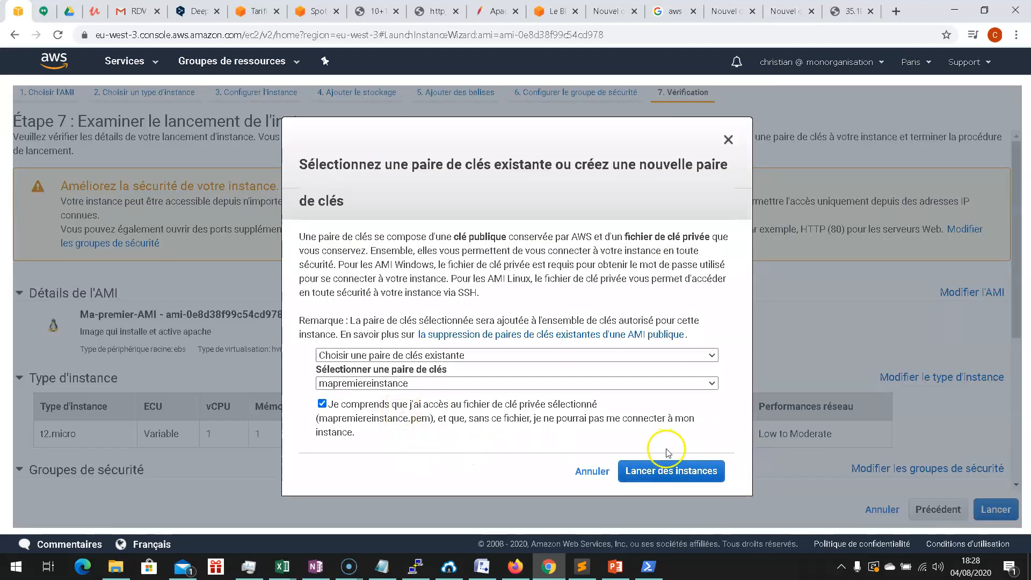
{"action": "left_click", "coordinate": [672, 473]}
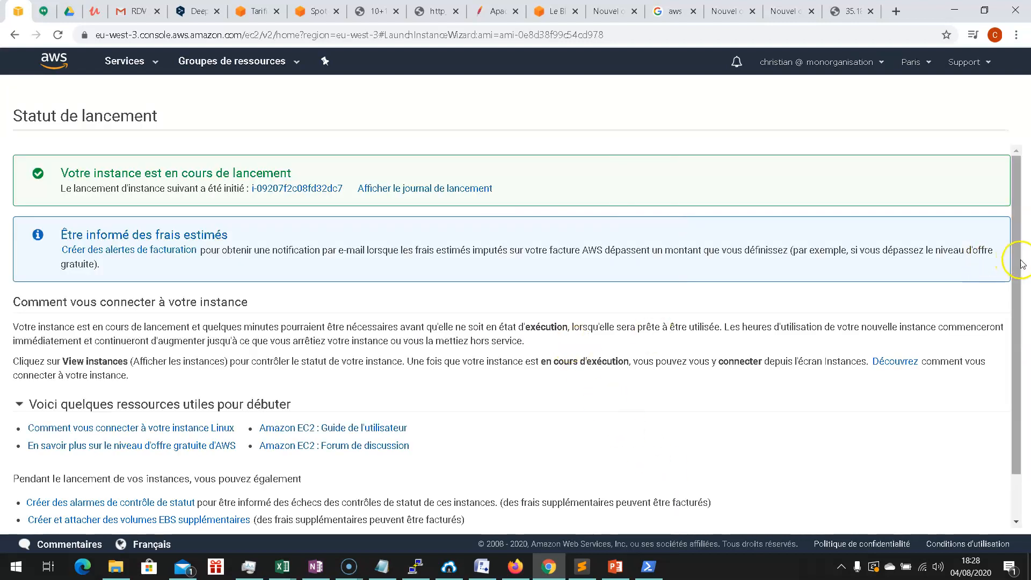
{"action": "left_click_drag", "start_coordinate": [1015, 261], "coordinate": [1000, 402]}
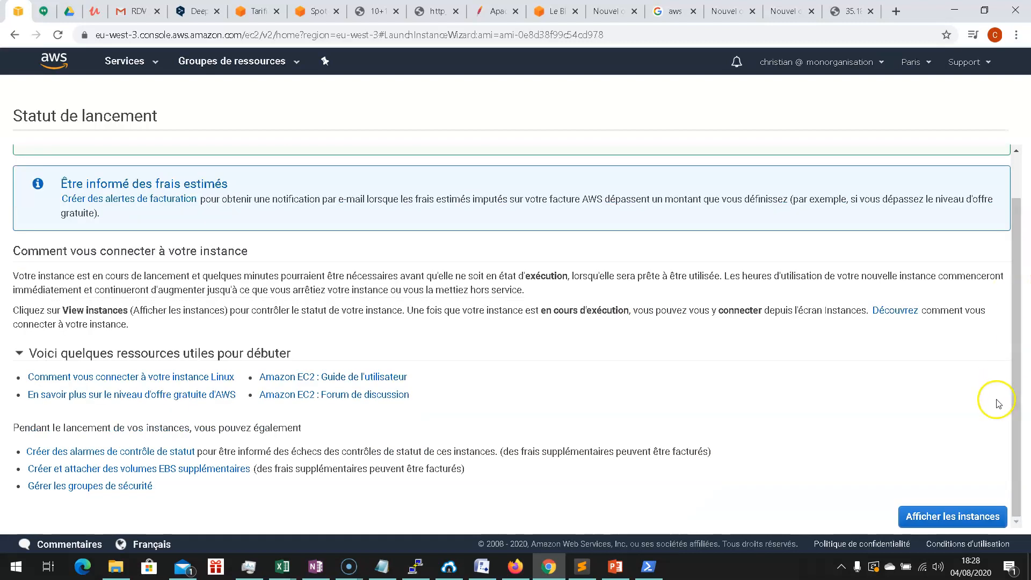
{"action": "left_click", "coordinate": [934, 518]}
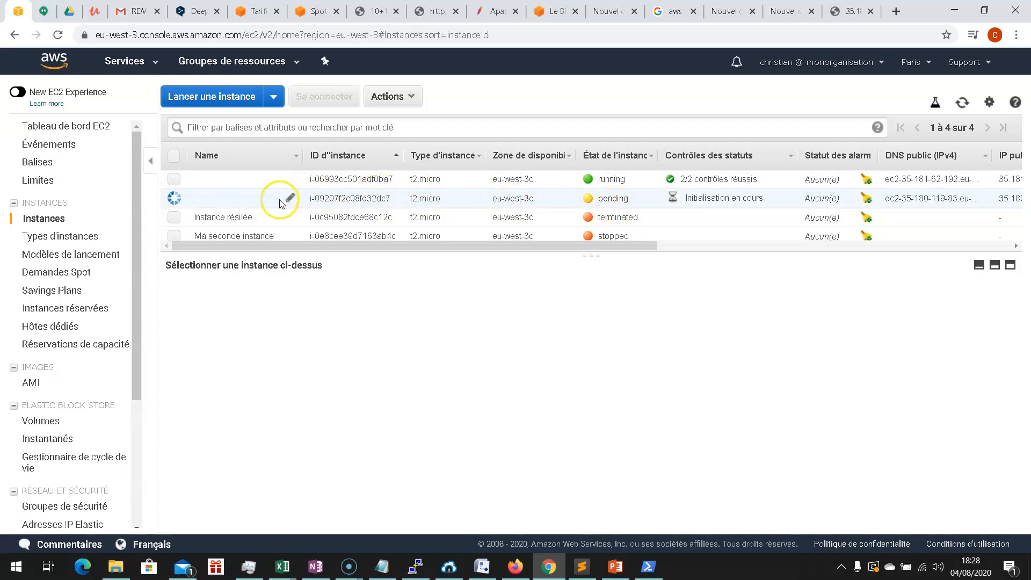
Copy the public IPv4 address of the instance launched from Ma-premier-AMI, load it in a new browser tab, and check the served page
{"action": "mouse_move", "coordinate": [289, 188]}
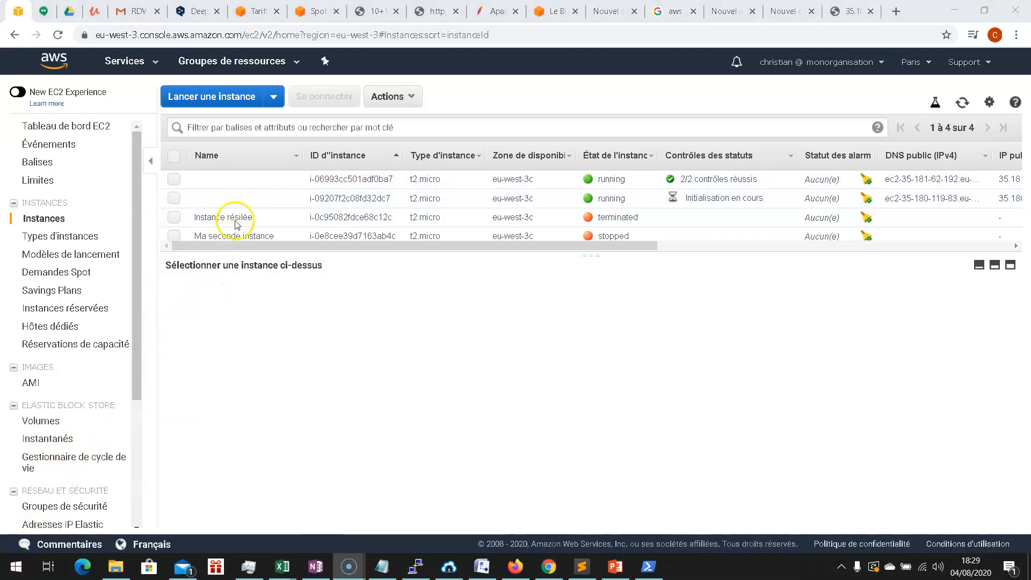
{"action": "left_click", "coordinate": [243, 203]}
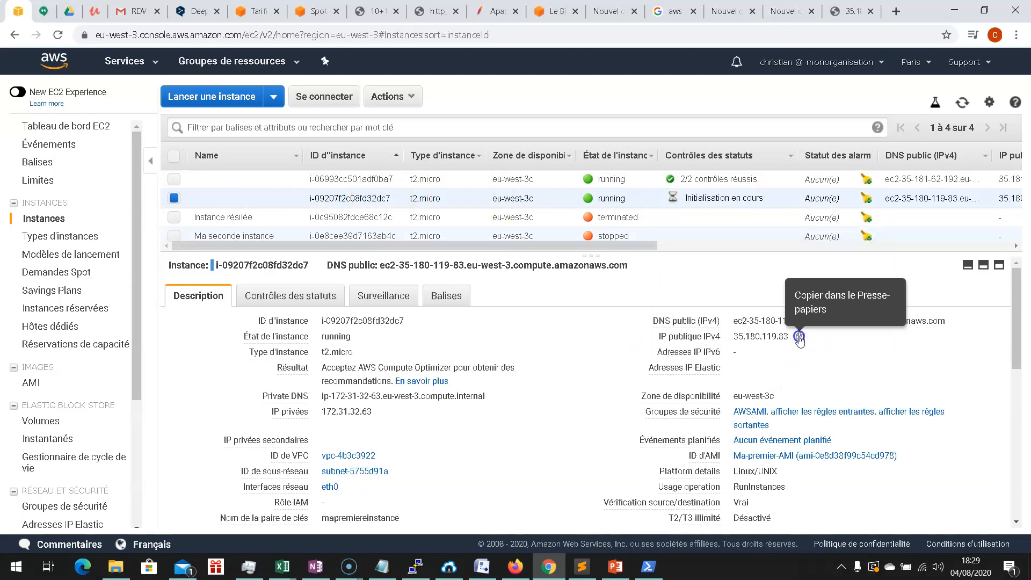
{"action": "left_click", "coordinate": [799, 338]}
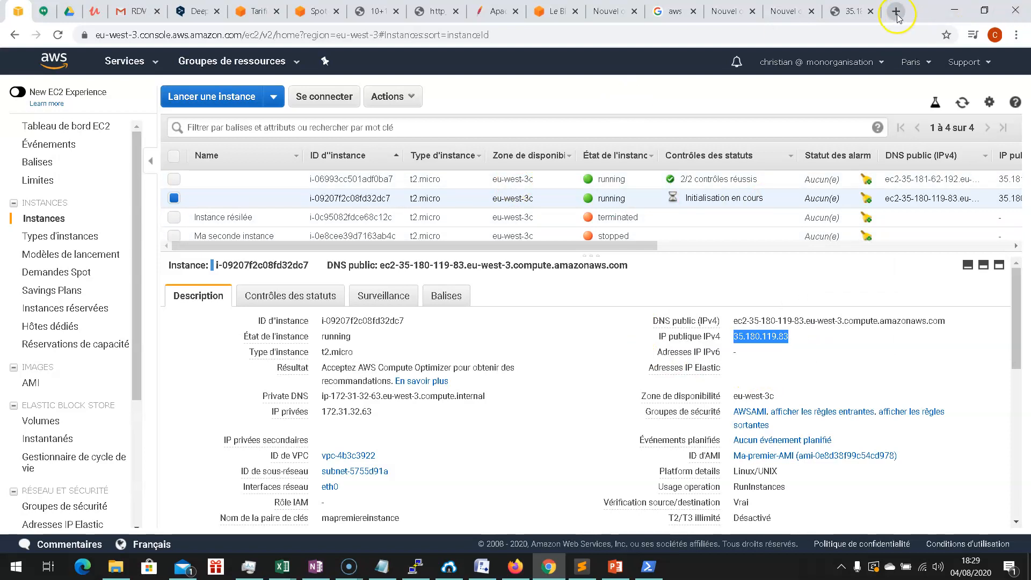
{"action": "left_click", "coordinate": [854, 12]}
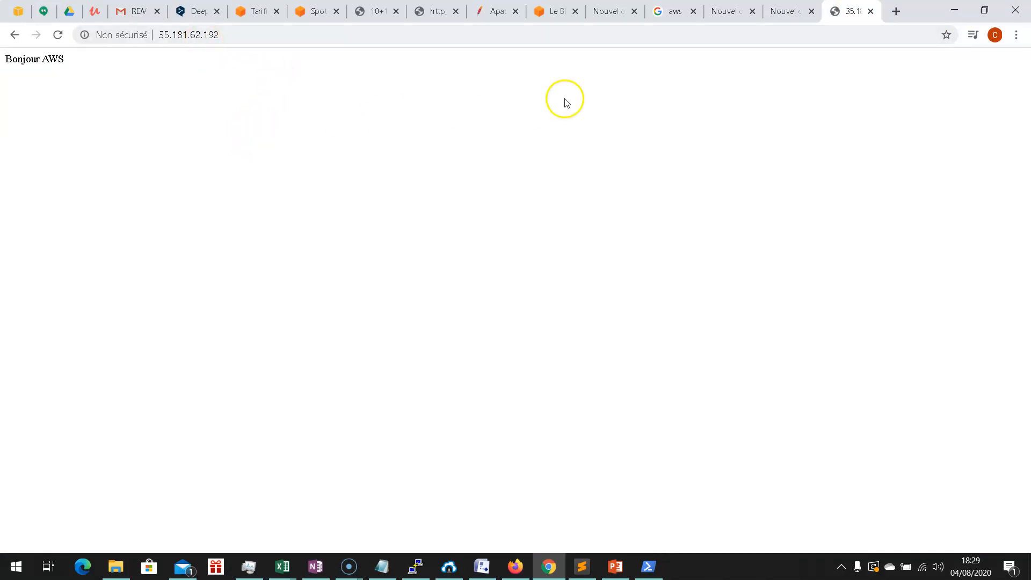
{"action": "left_click", "coordinate": [896, 12]}
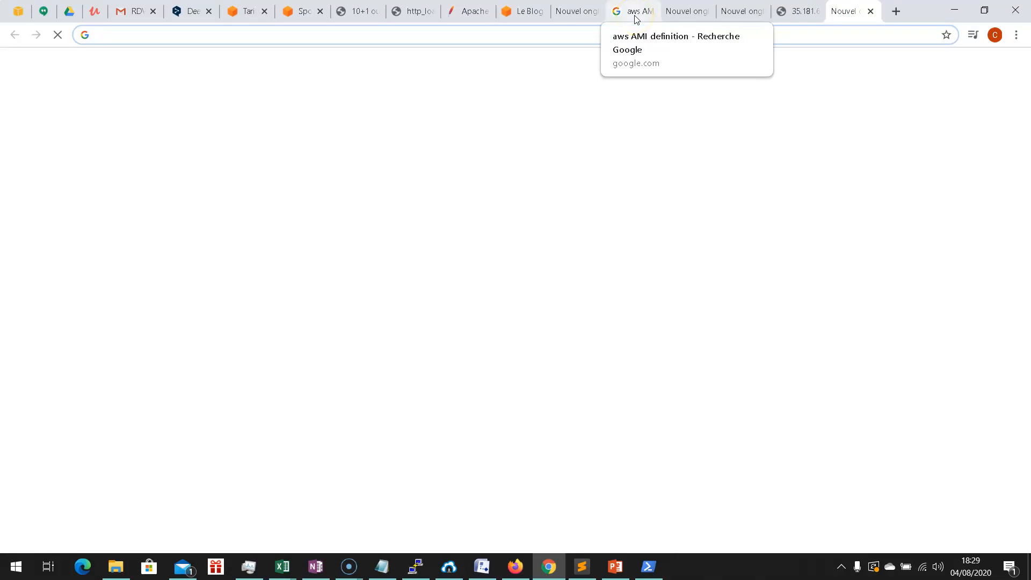
{"action": "key", "text": "ctrl+v"}
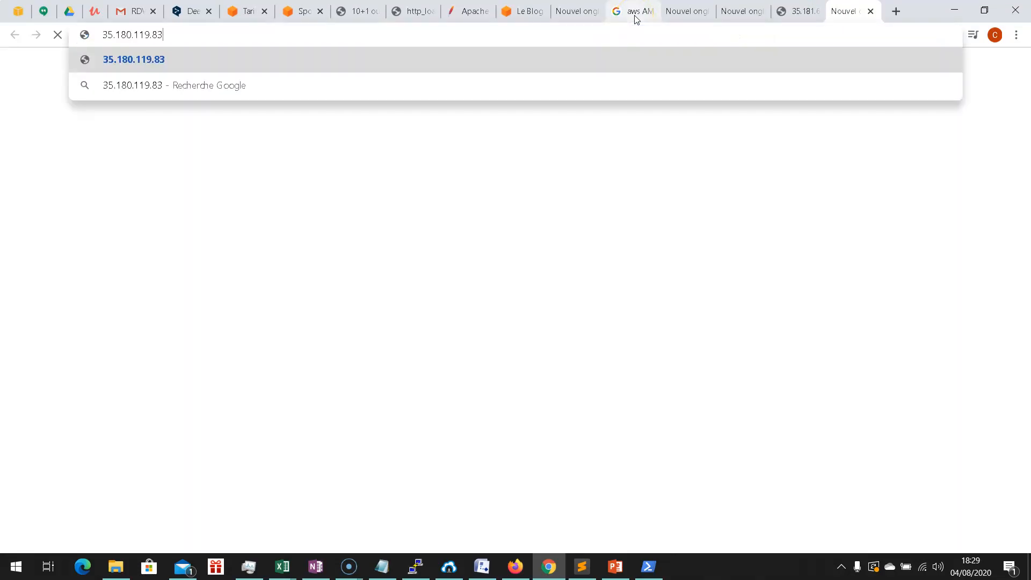
{"action": "key", "text": "Return"}
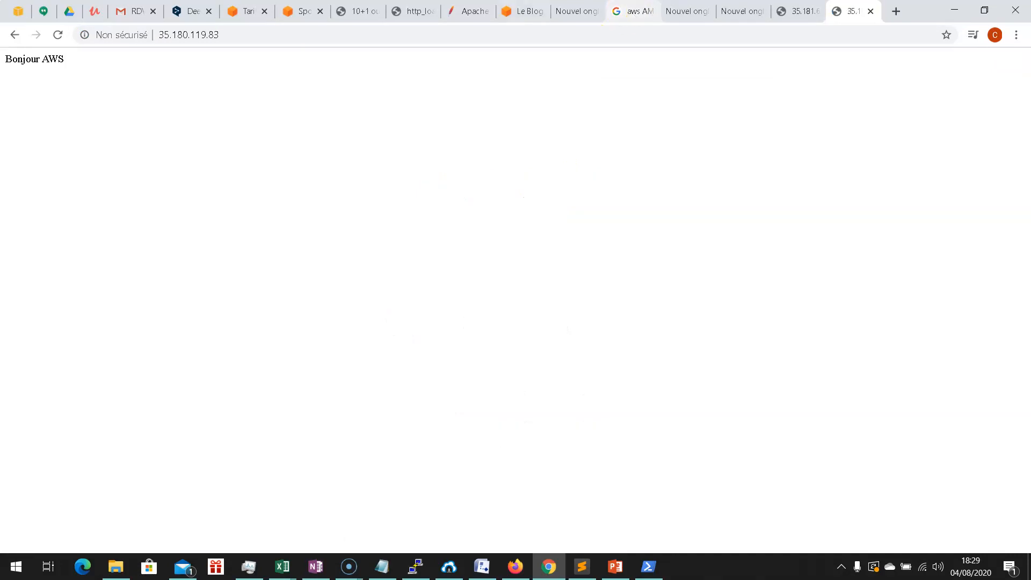
{"action": "left_click_drag", "start_coordinate": [7, 59], "coordinate": [110, 59]}
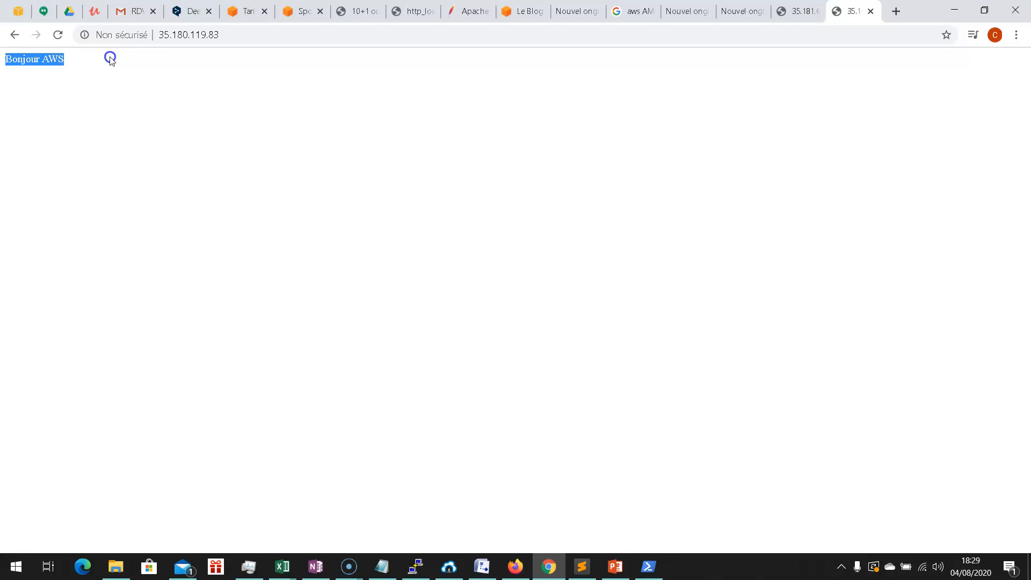